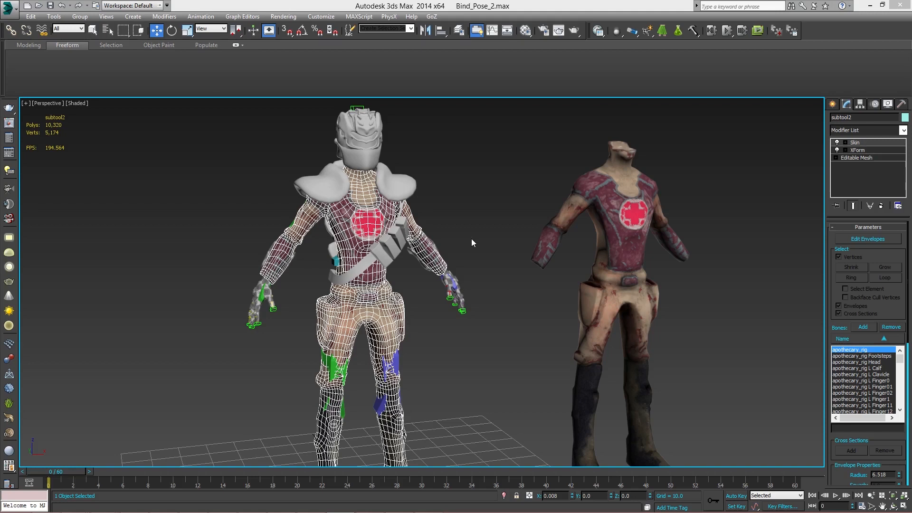
- Examine the rigged character's skinned body mesh beside the separate textured body
{"action": "middle_click_drag", "start_coordinate": [471, 239], "coordinate": [397, 196], "text": "alt"}
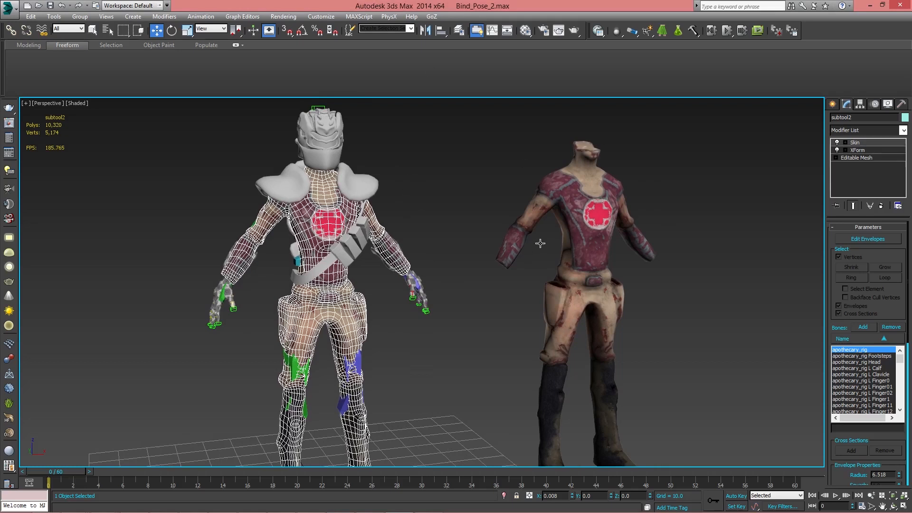
{"action": "middle_click_drag", "start_coordinate": [480, 224], "coordinate": [382, 190], "text": "alt"}
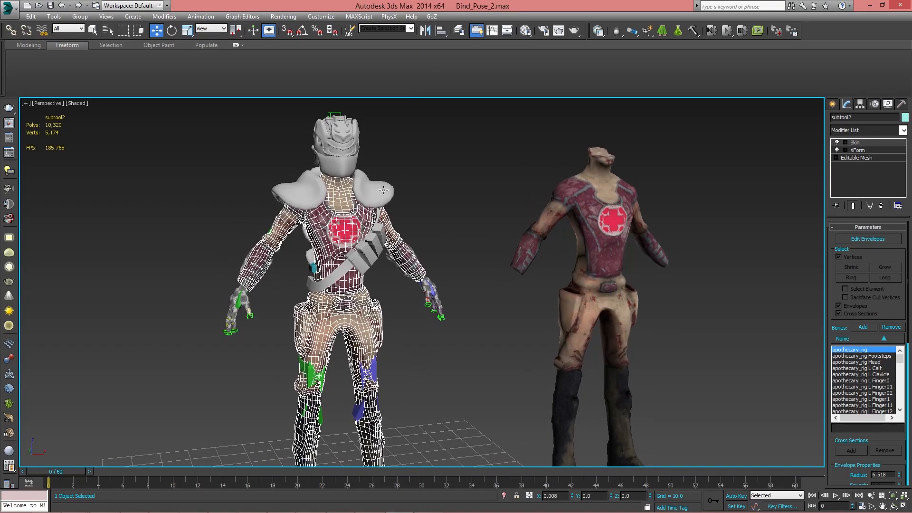
{"action": "scroll", "coordinate": [335, 222], "scroll_direction": "up", "scroll_amount": 2}
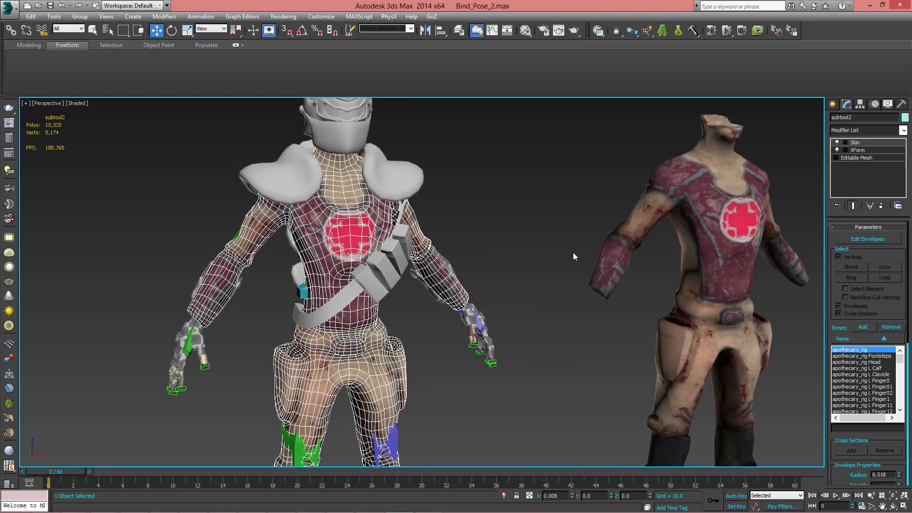
{"action": "middle_click_drag", "start_coordinate": [430, 244], "coordinate": [413, 142], "text": "alt"}
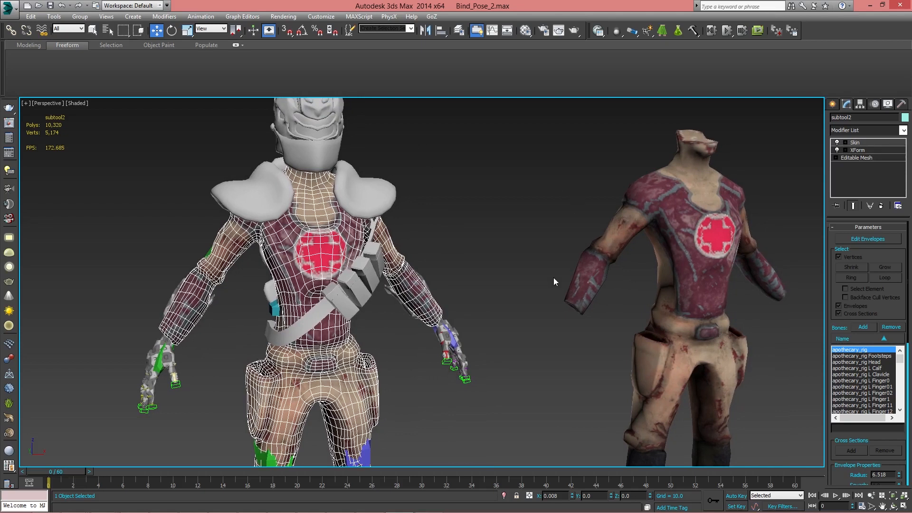
{"action": "mouse_move", "coordinate": [445, 259]}
{"action": "middle_mouse_down"}
{"action": "mouse_move", "coordinate": [408, 279]}
{"action": "mouse_move", "coordinate": [259, 267]}
{"action": "middle_mouse_up"}
{"action": "middle_click_drag", "start_coordinate": [437, 212], "coordinate": [351, 173]}
- Examine the ProOptimizer-reduced body's wireframe from the front and its textured chest up close
{"action": "left_click", "coordinate": [432, 160]}
{"action": "middle_click_drag", "start_coordinate": [432, 160], "coordinate": [557, 198], "text": "alt"}
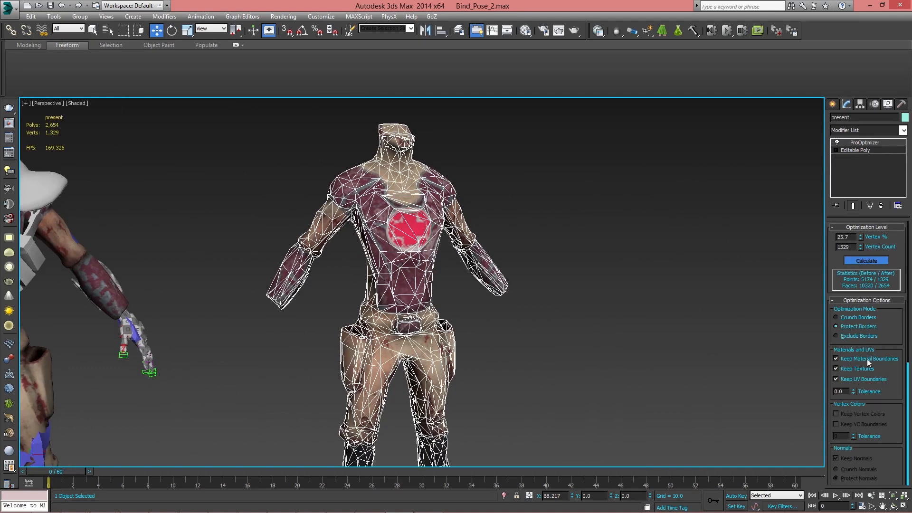
{"action": "middle_click_drag", "start_coordinate": [539, 308], "coordinate": [236, 247], "text": "alt"}
{"action": "scroll", "coordinate": [423, 245], "scroll_direction": "up", "scroll_amount": 3}
{"action": "middle_click_drag", "start_coordinate": [177, 278], "coordinate": [467, 309], "text": "alt"}
{"action": "scroll", "coordinate": [323, 272], "scroll_direction": "down", "scroll_amount": 3}
{"action": "scroll", "coordinate": [340, 266], "scroll_direction": "up", "scroll_amount": 2}
{"action": "left_click", "coordinate": [468, 309]}
{"action": "scroll", "coordinate": [440, 168], "scroll_direction": "up", "scroll_amount": 3}
{"action": "middle_click_drag", "start_coordinate": [441, 168], "coordinate": [309, 285]}
{"action": "middle_click_drag", "start_coordinate": [309, 285], "coordinate": [340, 249], "text": "alt"}
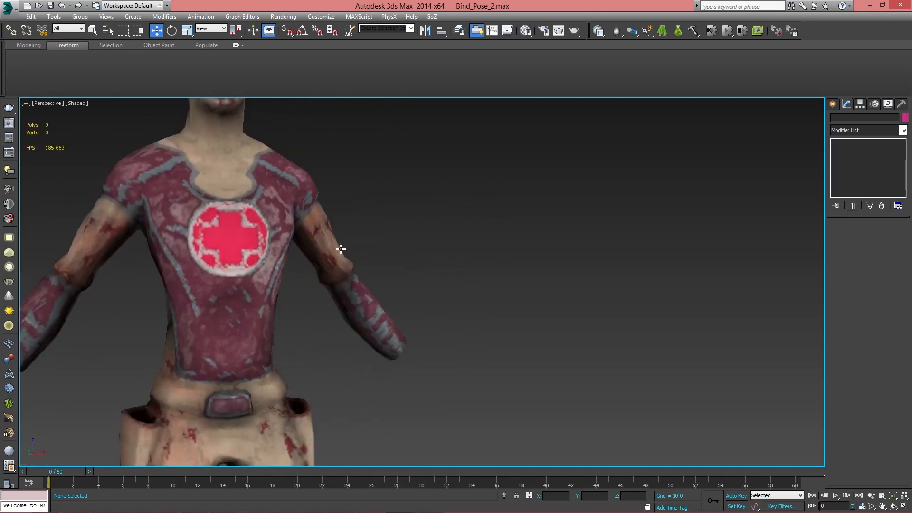
- Examine the reduced body's triangulated wireframe around the arm, the side of the torso and the legs
{"action": "left_click", "coordinate": [229, 231]}
{"action": "middle_click_drag", "start_coordinate": [261, 228], "coordinate": [385, 177]}
{"action": "scroll", "coordinate": [388, 172], "scroll_direction": "down", "scroll_amount": 3}
{"action": "mouse_move", "coordinate": [344, 200]}
{"action": "middle_mouse_down", "text": "alt"}
{"action": "mouse_move", "coordinate": [253, 211]}
{"action": "mouse_move", "coordinate": [315, 221]}
{"action": "mouse_move", "coordinate": [247, 204]}
{"action": "mouse_move", "coordinate": [350, 212]}
{"action": "middle_mouse_up", "text": "alt"}
{"action": "scroll", "coordinate": [294, 216], "scroll_direction": "up", "scroll_amount": 5}
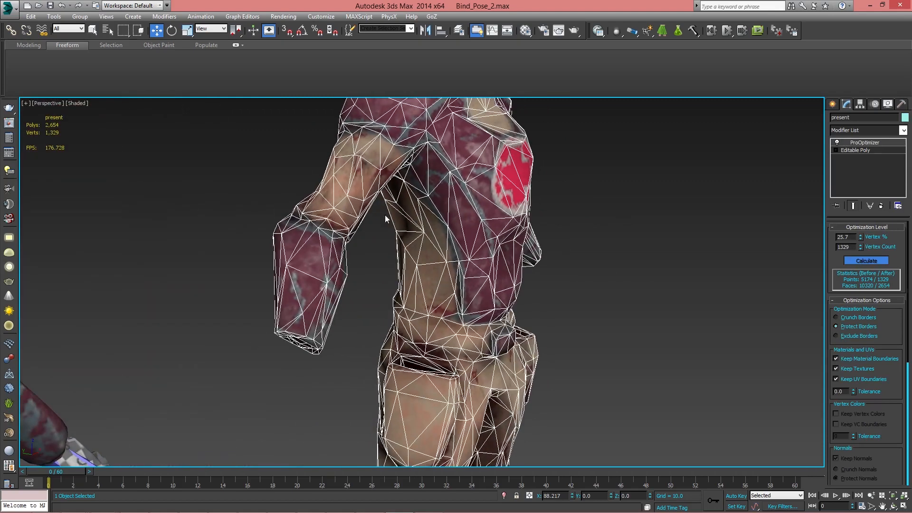
{"action": "middle_click_drag", "start_coordinate": [475, 328], "coordinate": [458, 228], "text": "alt"}
{"action": "middle_click_drag", "start_coordinate": [490, 277], "coordinate": [364, 285], "text": "alt"}
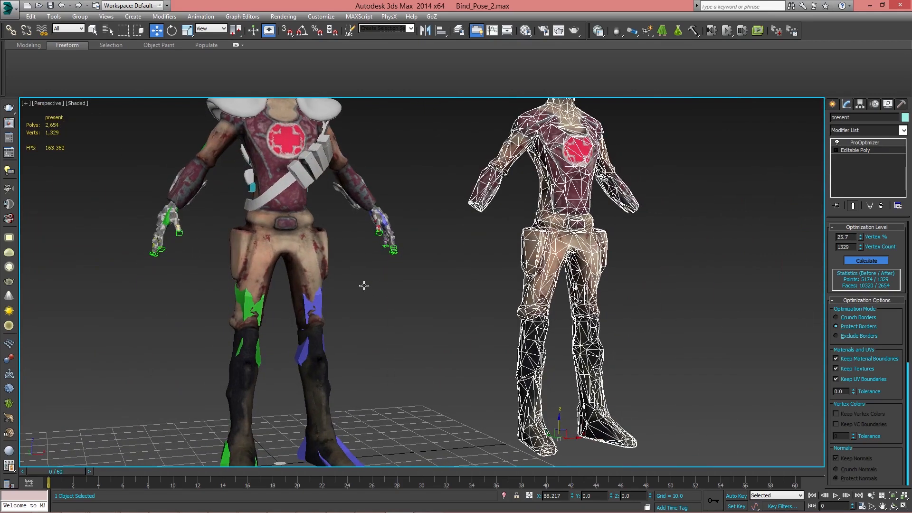
{"action": "middle_click_drag", "start_coordinate": [322, 250], "coordinate": [290, 266], "text": "alt"}
{"action": "middle_click_drag", "start_coordinate": [404, 190], "coordinate": [432, 264]}
- Clone the rigged character's body mesh as a copy named Lod_1
{"action": "left_click", "coordinate": [352, 309]}
{"action": "middle_click_drag", "start_coordinate": [382, 284], "coordinate": [435, 286]}
{"action": "scroll", "coordinate": [442, 262], "scroll_direction": "down", "scroll_amount": 1}
{"action": "middle_click_drag", "start_coordinate": [435, 286], "coordinate": [480, 271], "text": "alt"}
{"action": "scroll", "coordinate": [411, 208], "scroll_direction": "up", "scroll_amount": 5}
{"action": "middle_click_drag", "start_coordinate": [483, 186], "coordinate": [491, 238]}
{"action": "left_click", "coordinate": [555, 224]}
{"action": "left_click", "coordinate": [424, 218]}
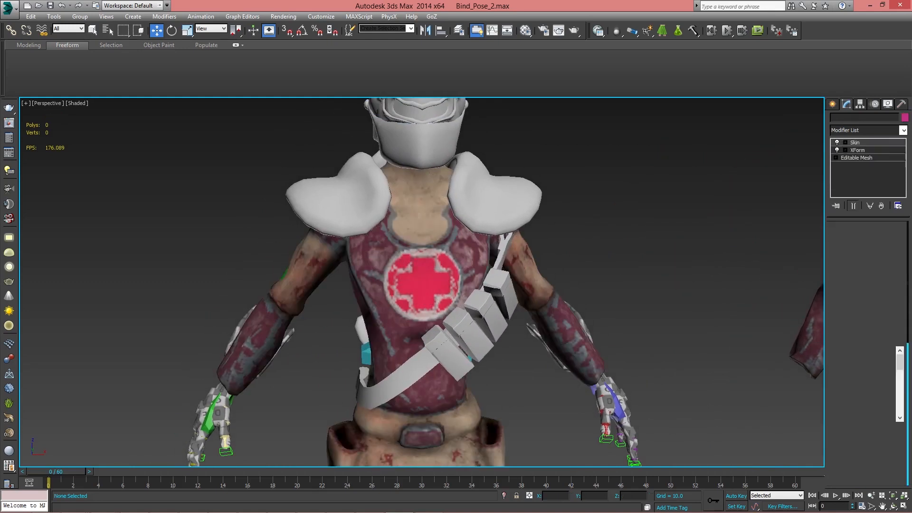
{"action": "left_click", "coordinate": [28, 18]}
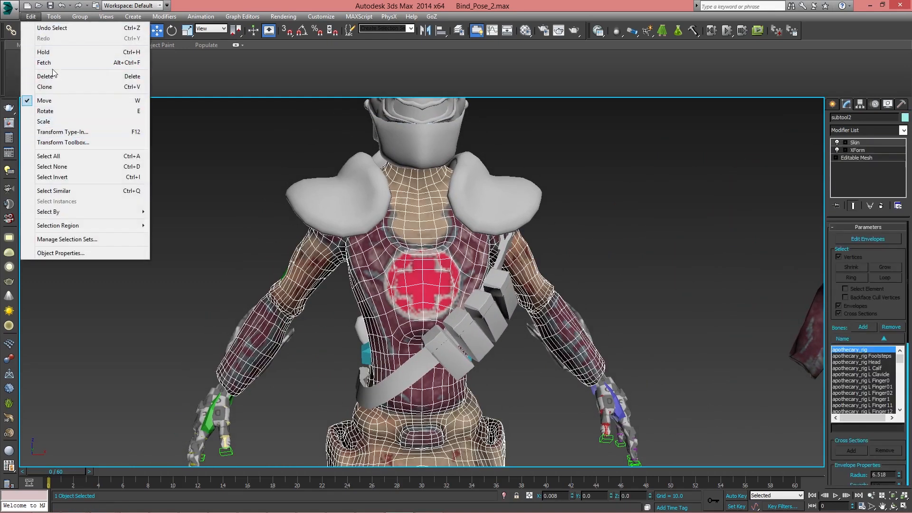
{"action": "left_click", "coordinate": [65, 86]}
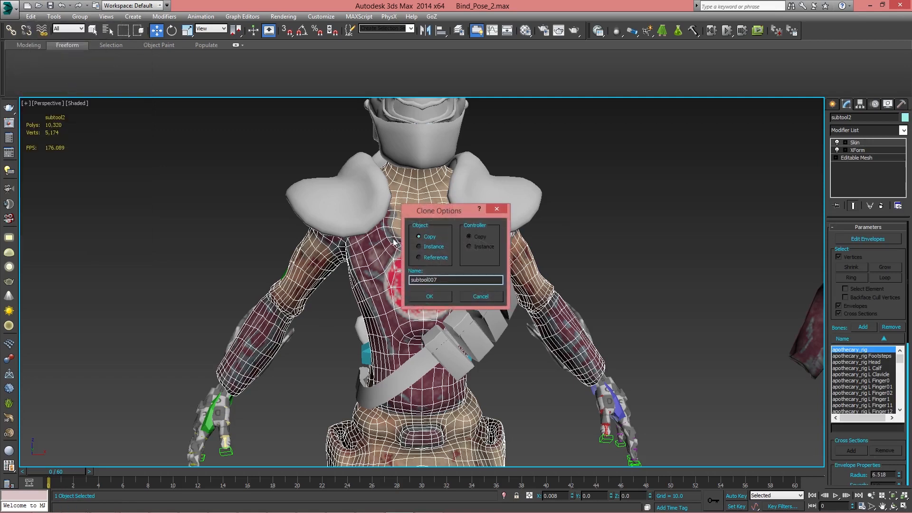
{"action": "double_click", "coordinate": [460, 281]}
{"action": "type", "text": "Lod"}
{"action": "key", "text": "Return"}
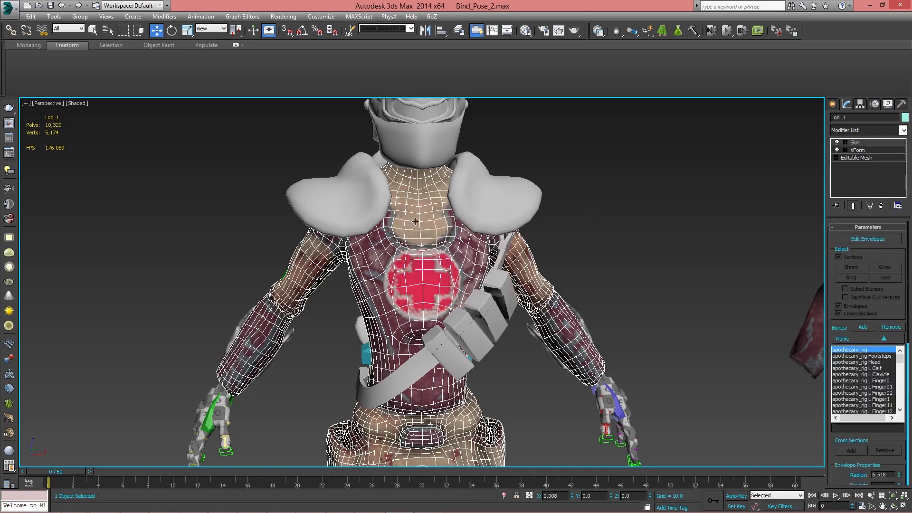
- Collapse the whole modifier stack of Lod_1 and convert it to an Editable Poly
{"action": "middle_click_drag", "start_coordinate": [576, 260], "coordinate": [593, 196]}
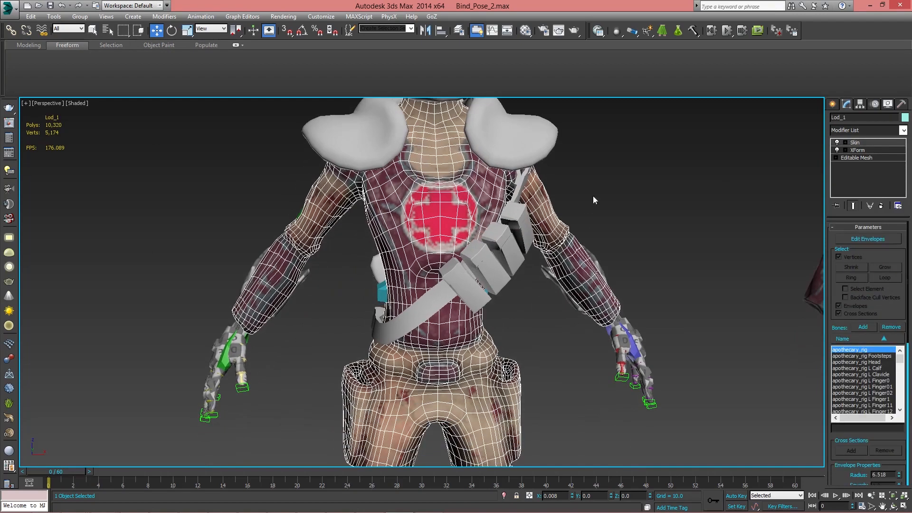
{"action": "right_click", "coordinate": [433, 202]}
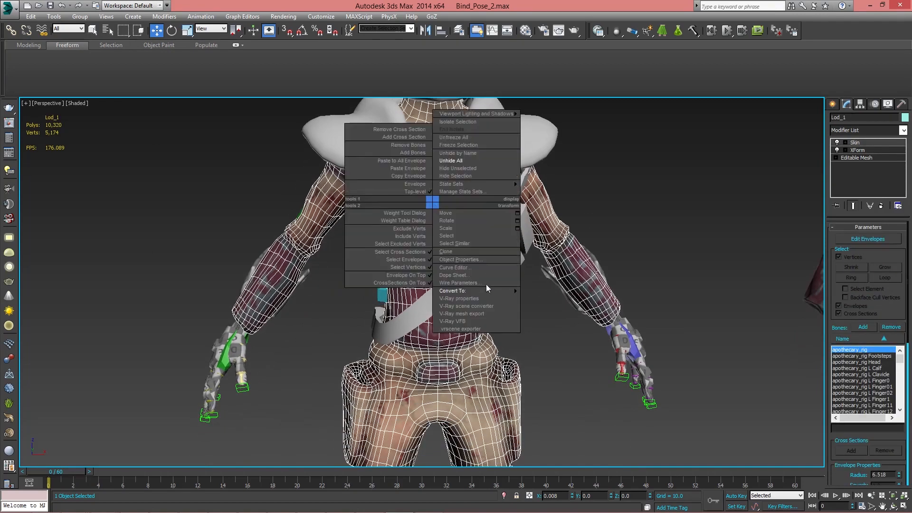
{"action": "right_click", "coordinate": [867, 172]}
{"action": "left_click", "coordinate": [829, 275]}
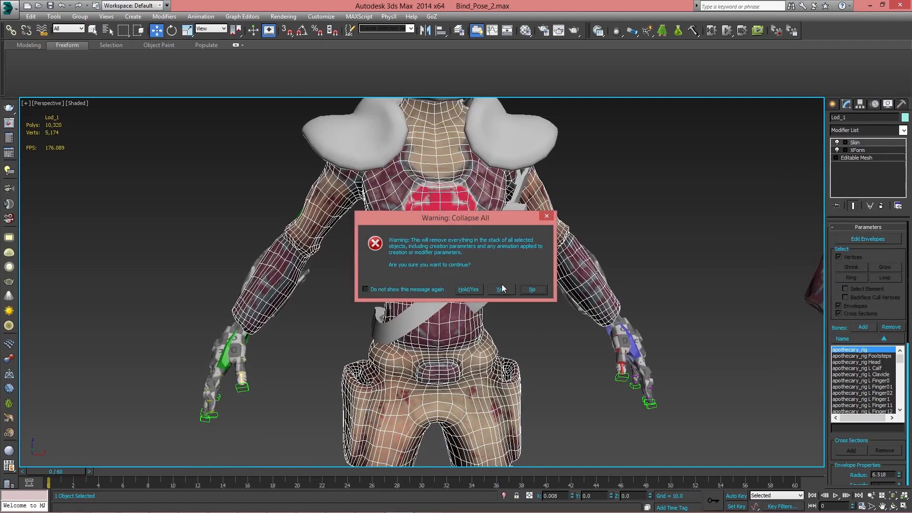
{"action": "left_click", "coordinate": [468, 290]}
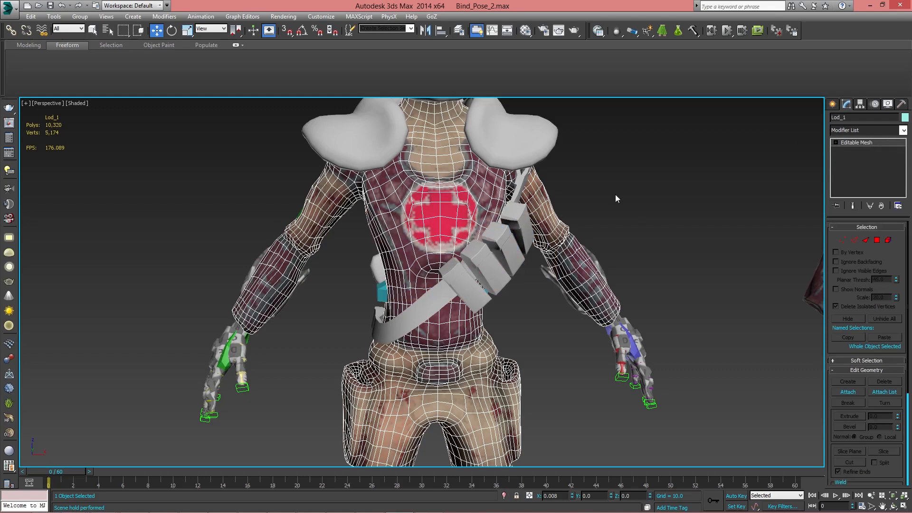
{"action": "right_click", "coordinate": [427, 205]}
{"action": "mouse_move", "coordinate": [488, 294]}
{"action": "left_click", "coordinate": [538, 302]}
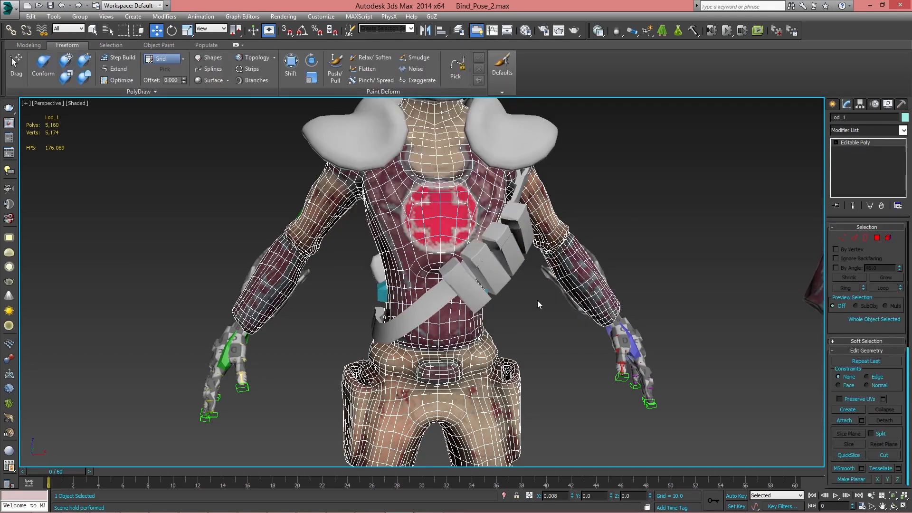
{"action": "middle_click_drag", "start_coordinate": [521, 254], "coordinate": [461, 299]}
{"action": "middle_click_drag", "start_coordinate": [359, 222], "coordinate": [370, 224]}
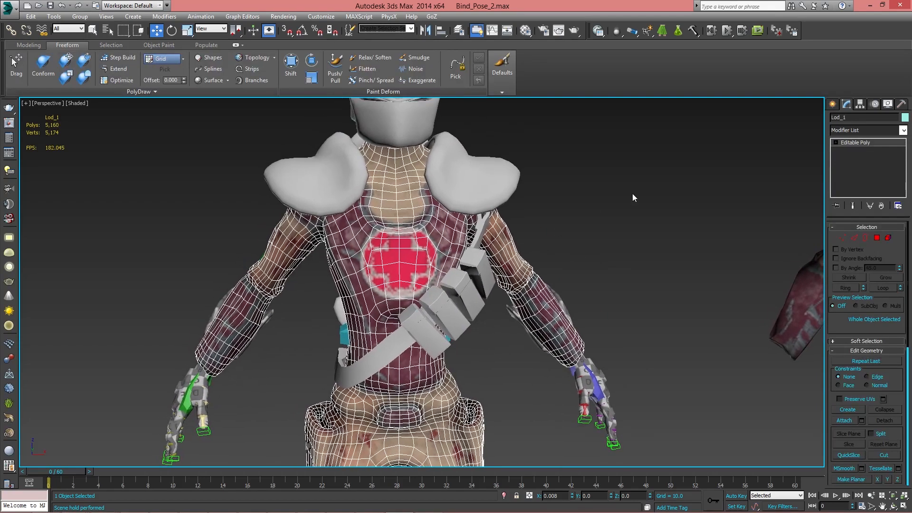
{"action": "middle_click_drag", "start_coordinate": [442, 268], "coordinate": [466, 258]}
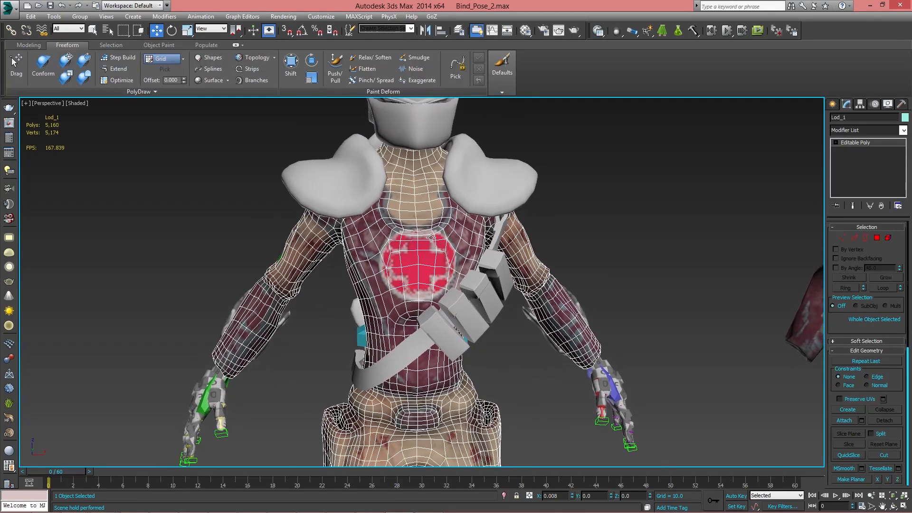
{"action": "middle_click_drag", "start_coordinate": [460, 254], "coordinate": [454, 281]}
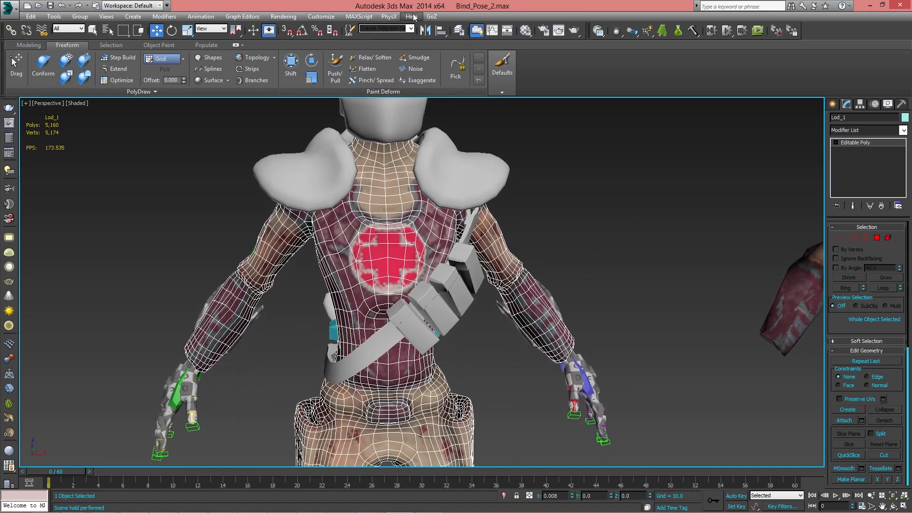
{"action": "middle_click_drag", "start_coordinate": [370, 239], "coordinate": [378, 243]}
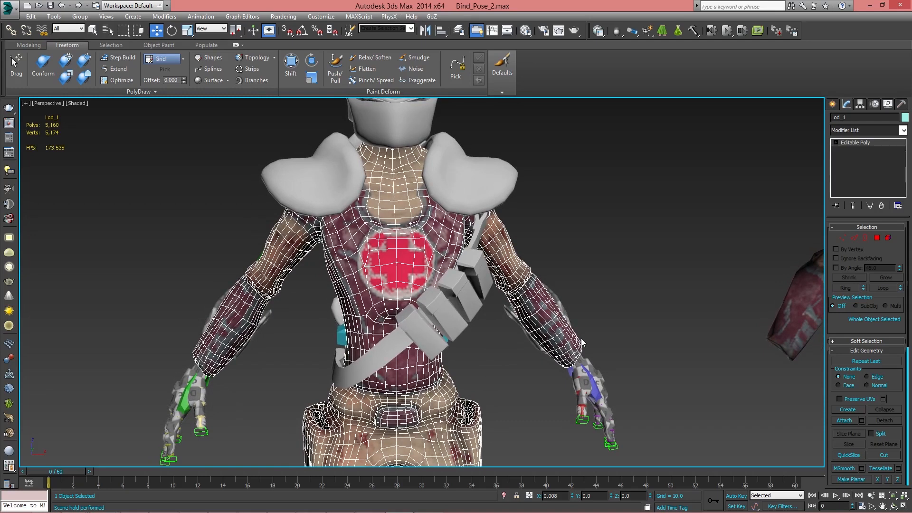
{"action": "middle_click_drag", "start_coordinate": [441, 201], "coordinate": [460, 209]}
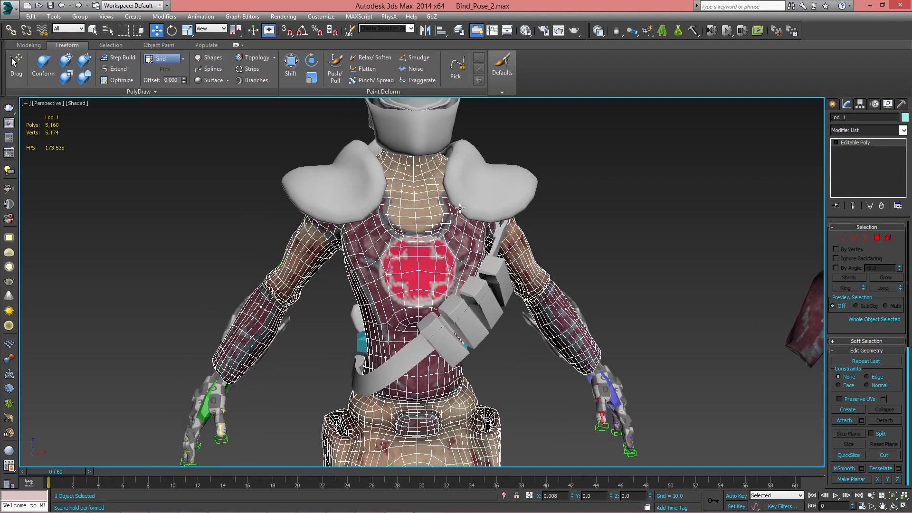
{"action": "middle_click_drag", "start_coordinate": [437, 292], "coordinate": [413, 265]}
{"action": "middle_click_drag", "start_coordinate": [409, 178], "coordinate": [403, 210]}
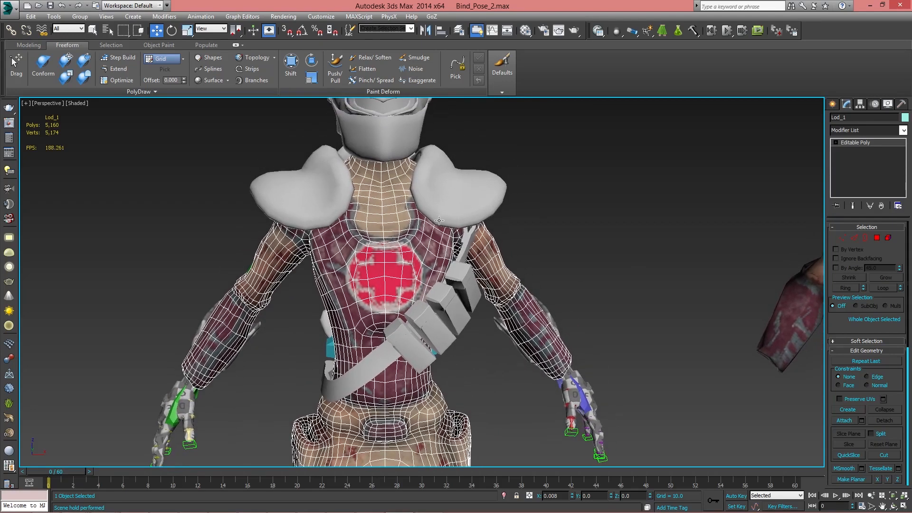
- Isolate the Lod_1 body mesh from the rest of the scene
{"action": "right_click", "coordinate": [393, 256]}
{"action": "left_click", "coordinate": [434, 172]}
{"action": "middle_click_drag", "start_coordinate": [566, 231], "coordinate": [544, 258]}
{"action": "scroll", "coordinate": [544, 258], "scroll_direction": "up", "scroll_amount": 5}
{"action": "scroll", "coordinate": [439, 189], "scroll_direction": "up", "scroll_amount": 2}
{"action": "middle_click_drag", "start_coordinate": [438, 184], "coordinate": [446, 270]}
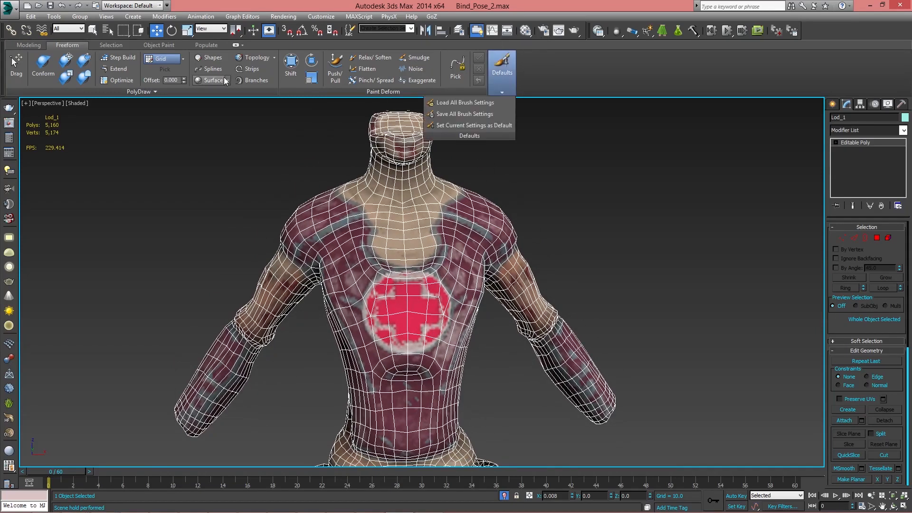
- Toggle the modeling ribbon's display off and back on
{"action": "left_click", "coordinate": [477, 32]}
{"action": "left_click", "coordinate": [476, 31]}
{"action": "left_click", "coordinate": [477, 32]}
{"action": "left_click", "coordinate": [479, 32]}
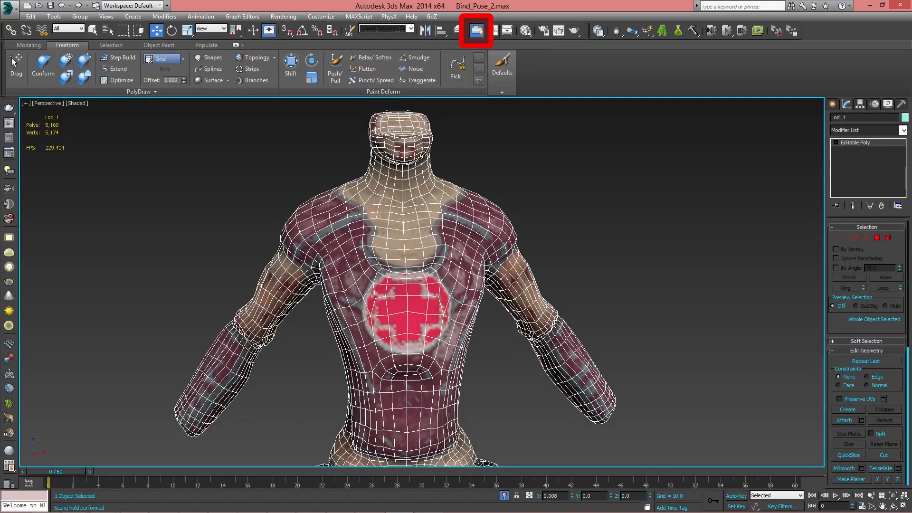
- Activate the PolyDraw Optimize tool for the upper chest of Lod_1
{"action": "middle_click_drag", "start_coordinate": [407, 159], "coordinate": [427, 159]}
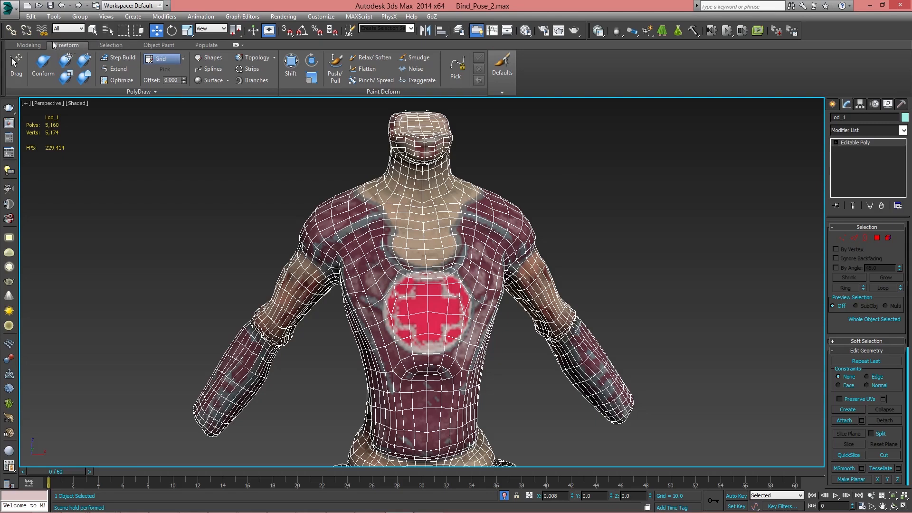
{"action": "scroll", "coordinate": [375, 219], "scroll_direction": "up", "scroll_amount": 4}
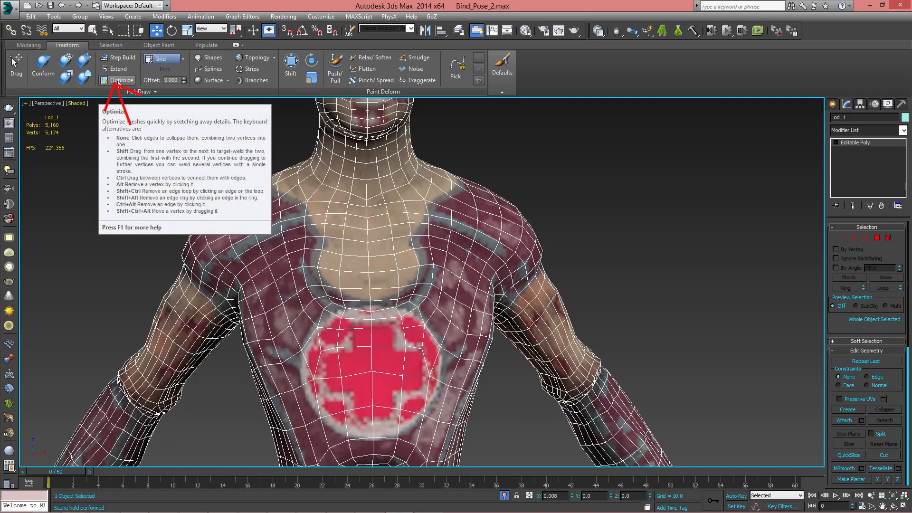
{"action": "left_click", "coordinate": [108, 81]}
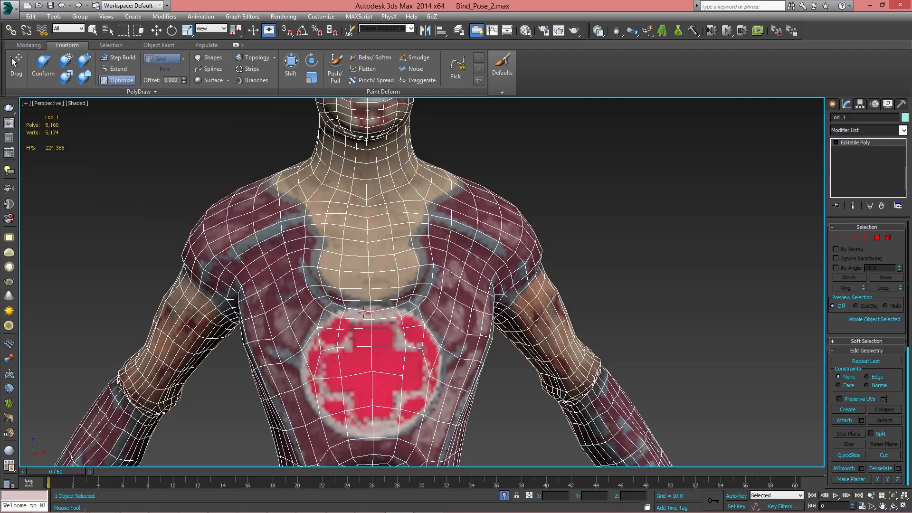
{"action": "middle_click_drag", "start_coordinate": [214, 249], "coordinate": [185, 207]}
{"action": "middle_click_drag", "start_coordinate": [273, 175], "coordinate": [314, 202]}
{"action": "scroll", "coordinate": [339, 187], "scroll_direction": "up", "scroll_amount": 3}
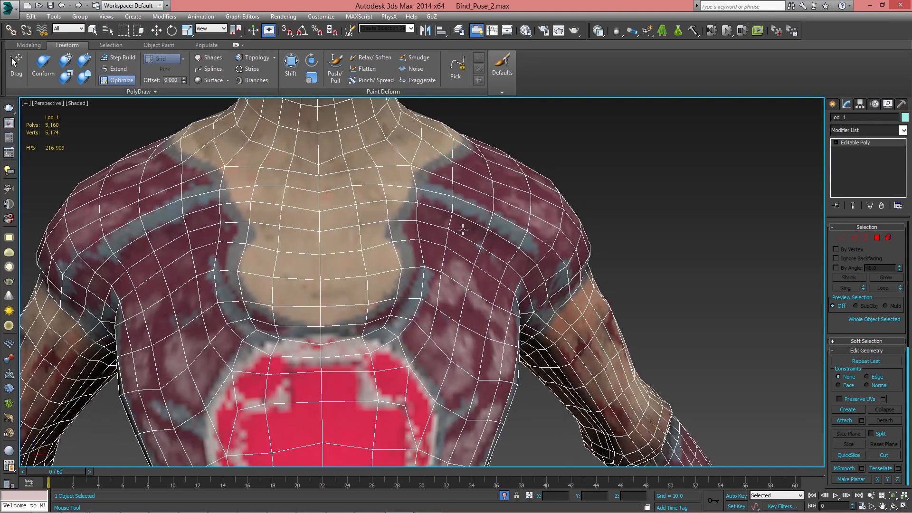
- Try collapsing single edges near the collar and shoulder with Optimize, undoing each collapse
{"action": "left_click", "coordinate": [403, 201]}
{"action": "key", "text": "ctrl+z"}
{"action": "left_click", "coordinate": [416, 209]}
{"action": "key", "text": "ctrl+z"}
{"action": "left_click", "coordinate": [453, 216]}
{"action": "key", "text": "ctrl+z"}
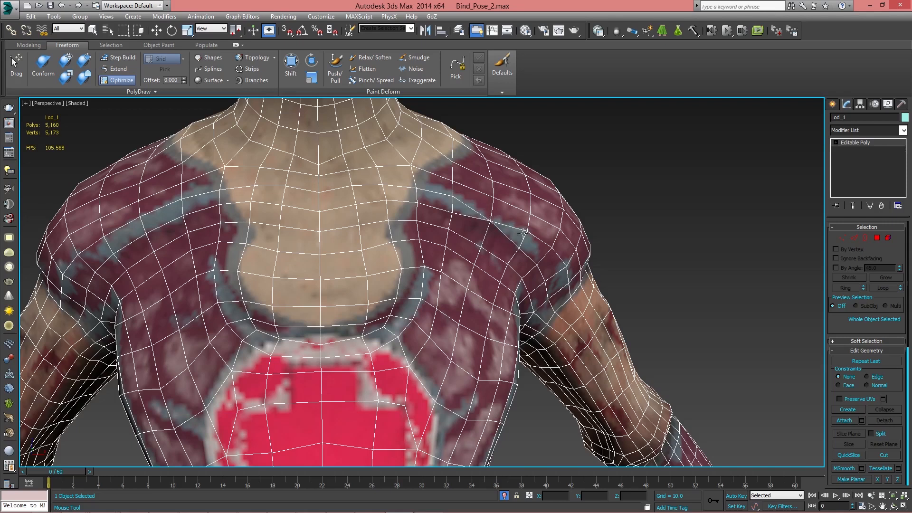
{"action": "middle_click_drag", "start_coordinate": [489, 214], "coordinate": [441, 210]}
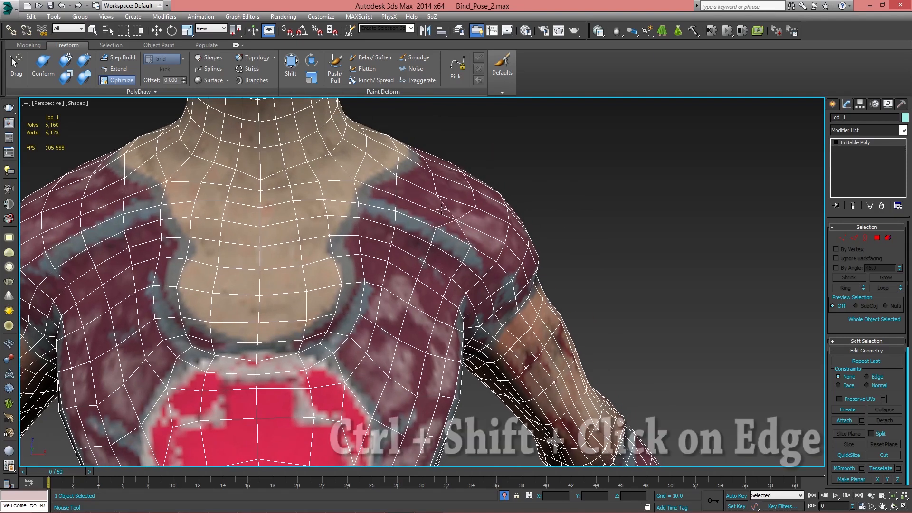
{"action": "middle_click_drag", "start_coordinate": [441, 210], "coordinate": [510, 202]}
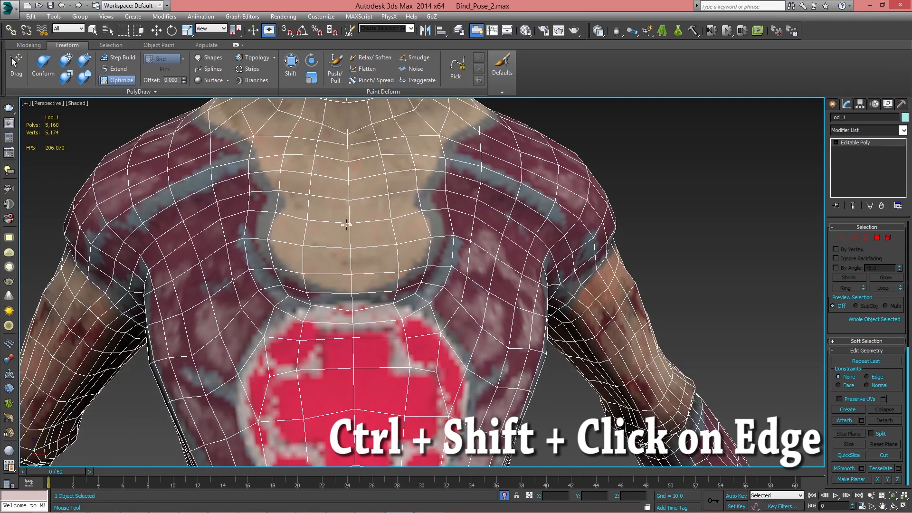
- Remove edge loops across the upper chest and the red cross emblem with Optimize
{"action": "left_click", "coordinate": [333, 247], "text": "ctrl+shift"}
{"action": "left_click", "coordinate": [427, 170], "text": "ctrl+shift"}
{"action": "middle_click_drag", "start_coordinate": [421, 266], "coordinate": [398, 240]}
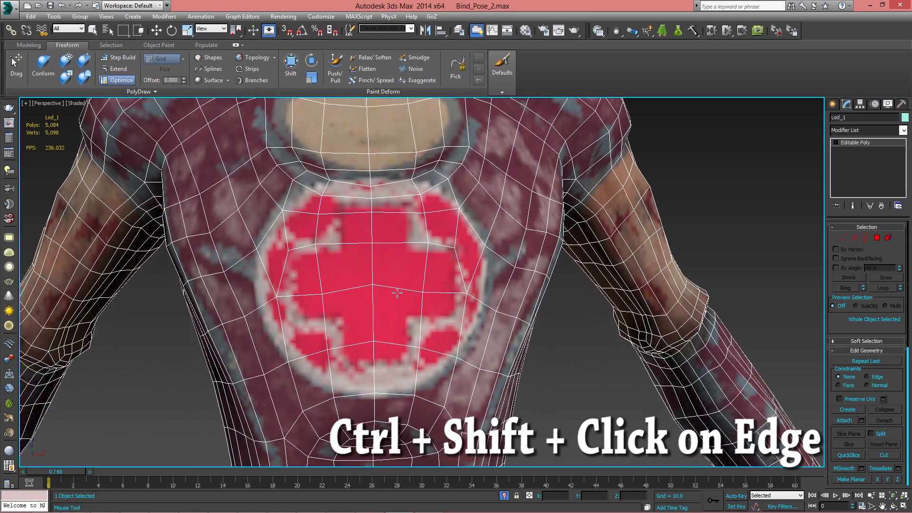
{"action": "left_click", "coordinate": [398, 282], "text": "ctrl+shift"}
{"action": "middle_click_drag", "start_coordinate": [389, 311], "coordinate": [388, 281]}
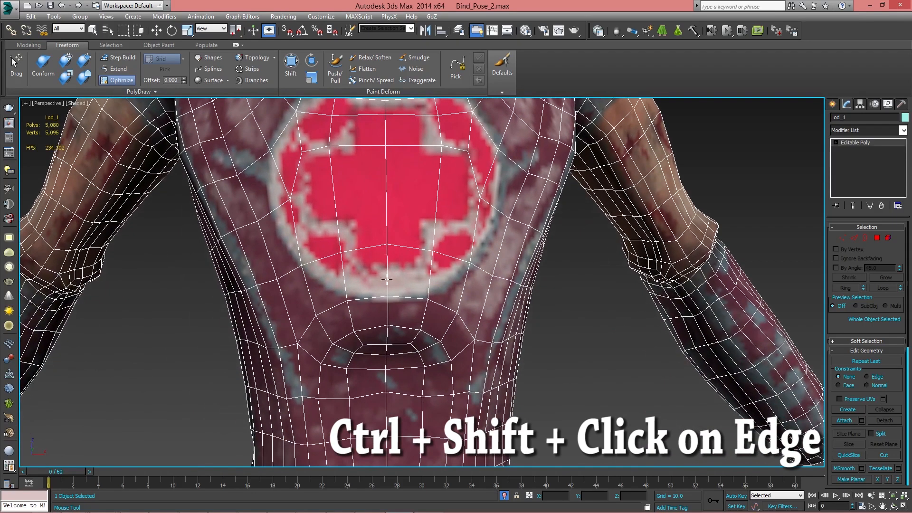
- Remove further edge loops from the abdomen and lower torso below the emblem with Optimize
{"action": "left_click", "coordinate": [393, 358], "text": "ctrl+shift"}
{"action": "left_click", "coordinate": [399, 390], "text": "ctrl+shift"}
{"action": "middle_click_drag", "start_coordinate": [399, 391], "coordinate": [418, 354]}
{"action": "left_click", "coordinate": [422, 287], "text": "ctrl+shift"}
{"action": "left_click", "coordinate": [415, 218], "text": "ctrl+shift"}
{"action": "middle_click_drag", "start_coordinate": [298, 245], "coordinate": [280, 211]}
{"action": "scroll", "coordinate": [280, 211], "scroll_direction": "down", "scroll_amount": 3}
{"action": "scroll", "coordinate": [285, 265], "scroll_direction": "down", "scroll_amount": 3}
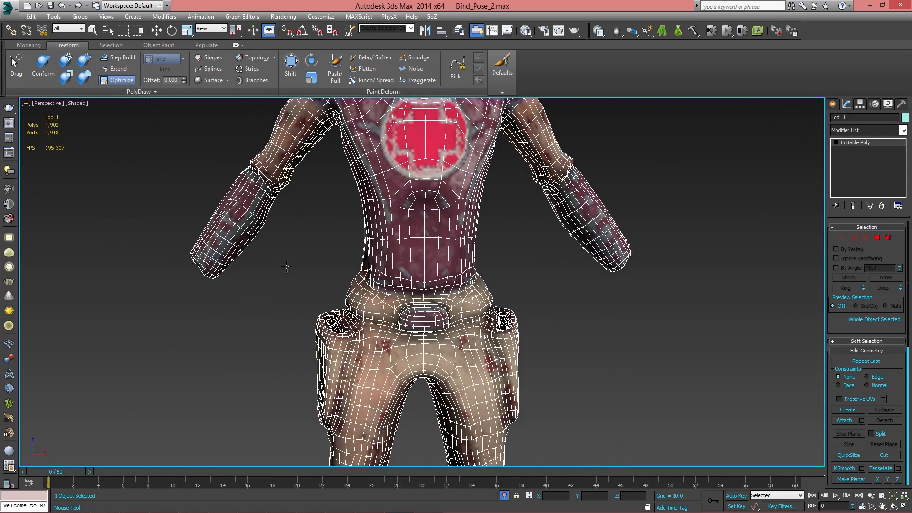
- Review the viewport statistics settings and confirm them with polygon count, vertex count and frames per second shown for the selection
{"action": "left_click", "coordinate": [25, 103]}
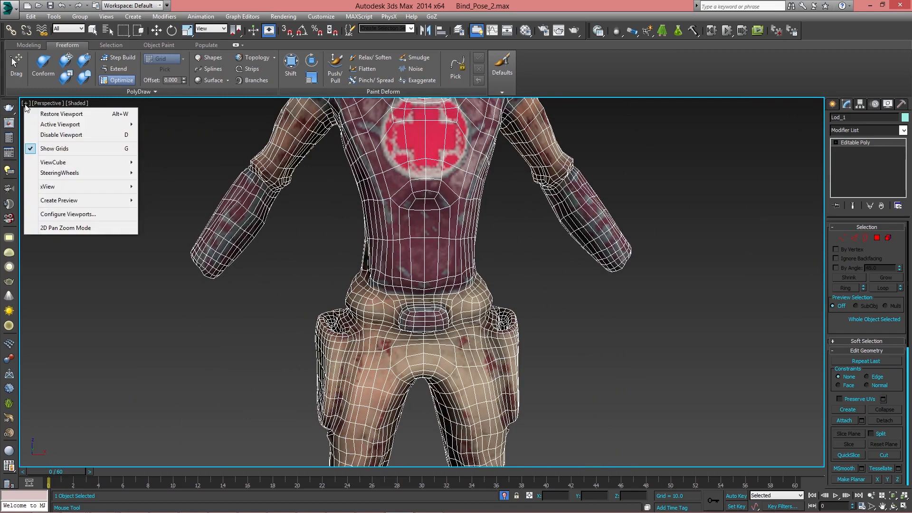
{"action": "left_click", "coordinate": [76, 213]}
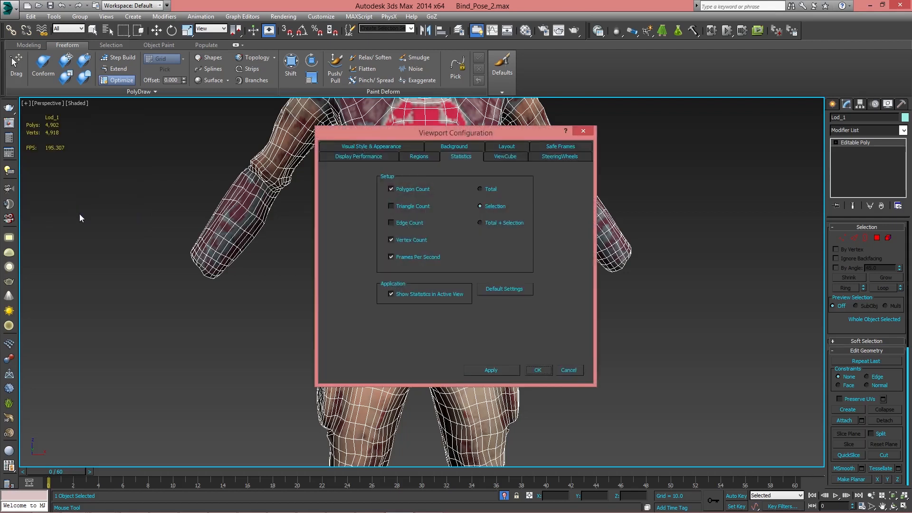
{"action": "left_click_drag", "start_coordinate": [463, 133], "coordinate": [435, 134]}
{"action": "left_click", "coordinate": [409, 158]}
{"action": "left_click", "coordinate": [431, 155]}
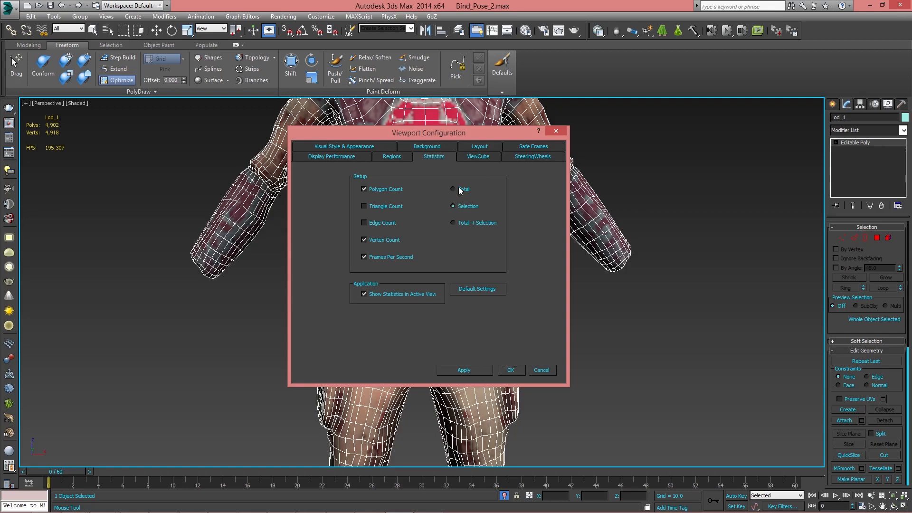
{"action": "left_click", "coordinate": [470, 366]}
{"action": "left_click", "coordinate": [510, 369]}
- Remove edge loops running around both forearms of Lod_1 with Optimize
{"action": "middle_click_drag", "start_coordinate": [526, 204], "coordinate": [480, 333]}
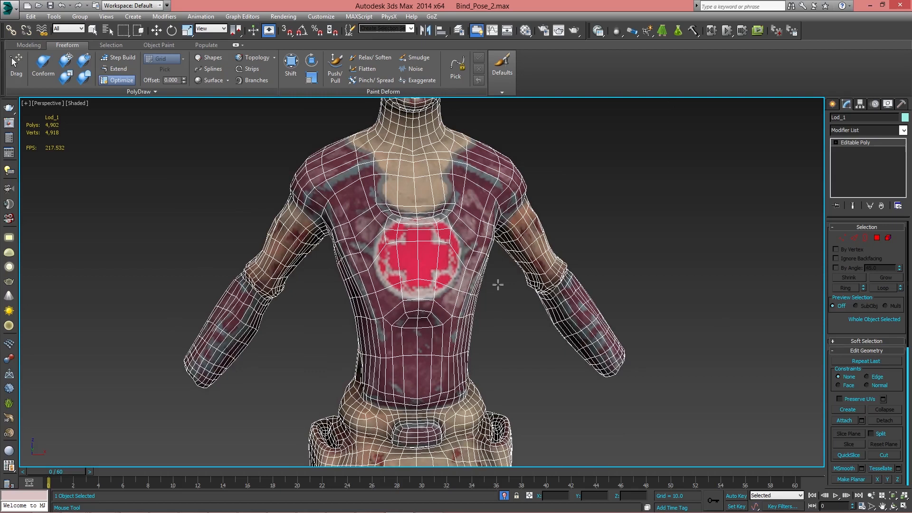
{"action": "middle_click_drag", "start_coordinate": [493, 283], "coordinate": [467, 222]}
{"action": "middle_click_drag", "start_coordinate": [432, 166], "coordinate": [307, 201]}
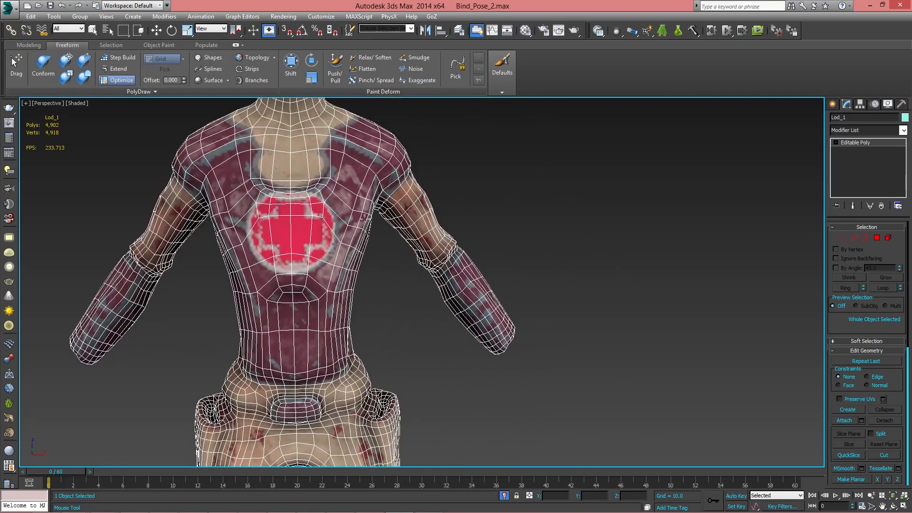
{"action": "scroll", "coordinate": [391, 213], "scroll_direction": "up", "scroll_amount": 3}
{"action": "middle_click_drag", "start_coordinate": [442, 228], "coordinate": [411, 241]}
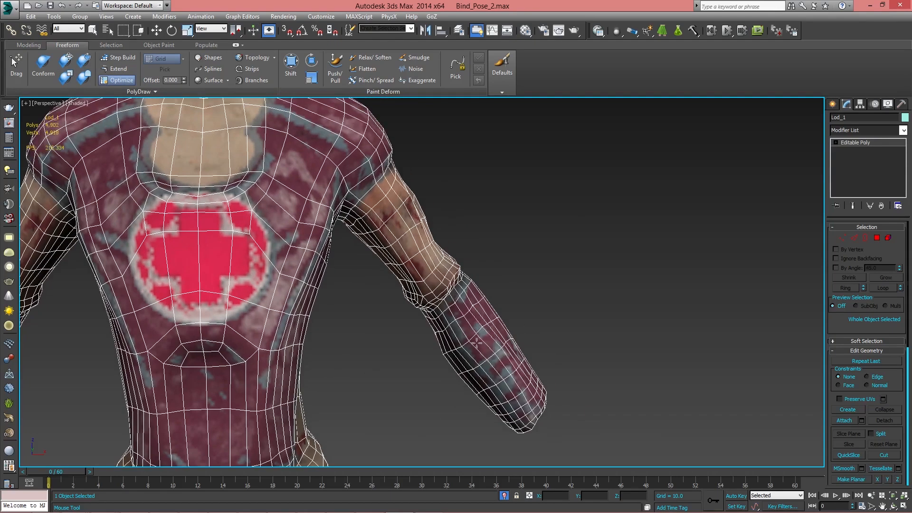
{"action": "middle_click_drag", "start_coordinate": [477, 331], "coordinate": [608, 312]}
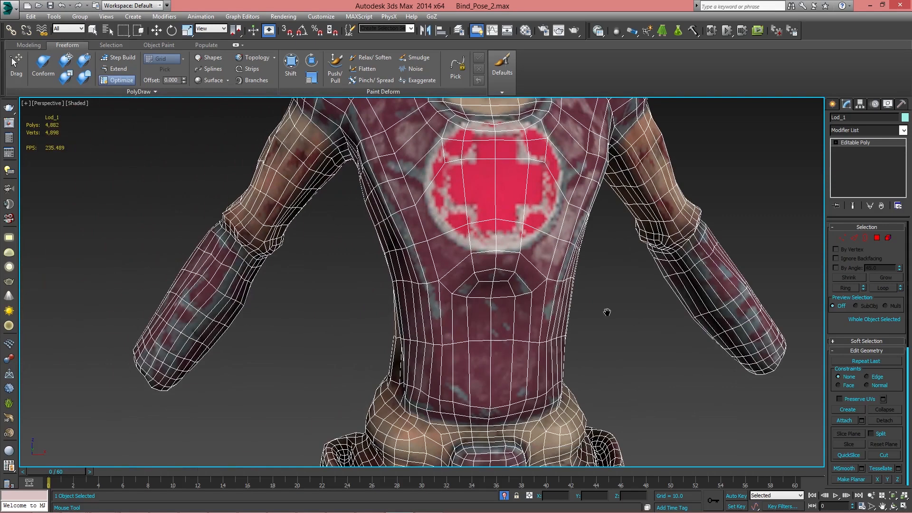
{"action": "left_click", "coordinate": [200, 301], "text": "ctrl+shift"}
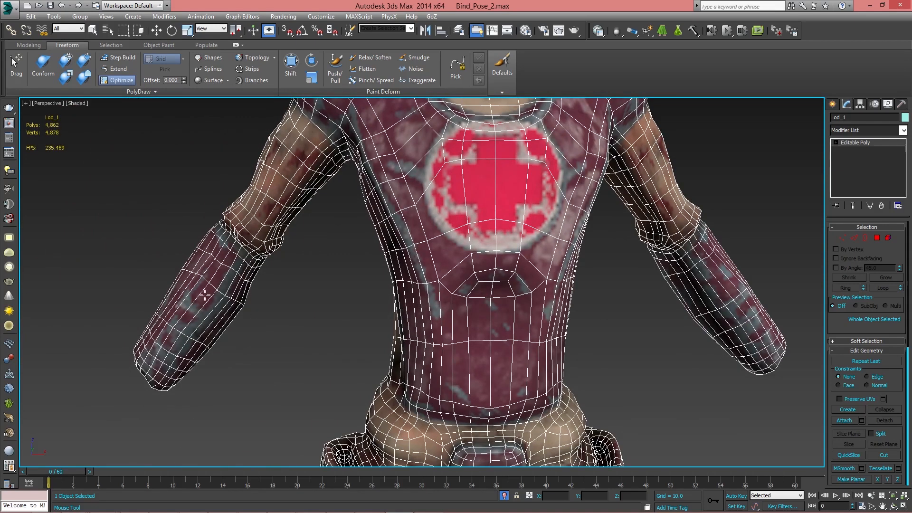
{"action": "left_click", "coordinate": [202, 304], "text": "ctrl+shift"}
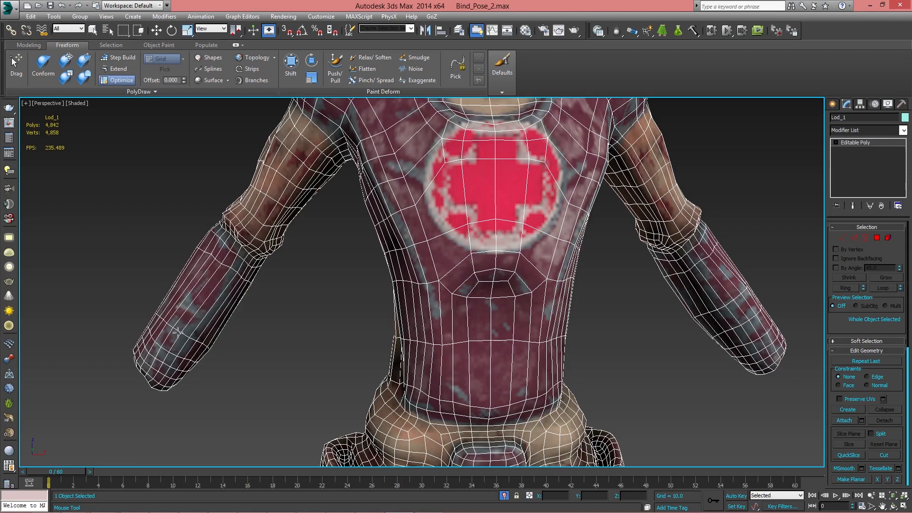
{"action": "key", "text": "alt"}
{"action": "key", "text": "alt"}
{"action": "left_click", "coordinate": [735, 295], "text": "ctrl+shift"}
- Remove edge loops from both thighs above the knees with Optimize
{"action": "middle_click_drag", "start_coordinate": [726, 306], "coordinate": [551, 285], "text": "alt"}
{"action": "middle_click_drag", "start_coordinate": [332, 332], "coordinate": [542, 282], "text": "alt"}
{"action": "middle_click_drag", "start_coordinate": [453, 290], "coordinate": [500, 276], "text": "alt"}
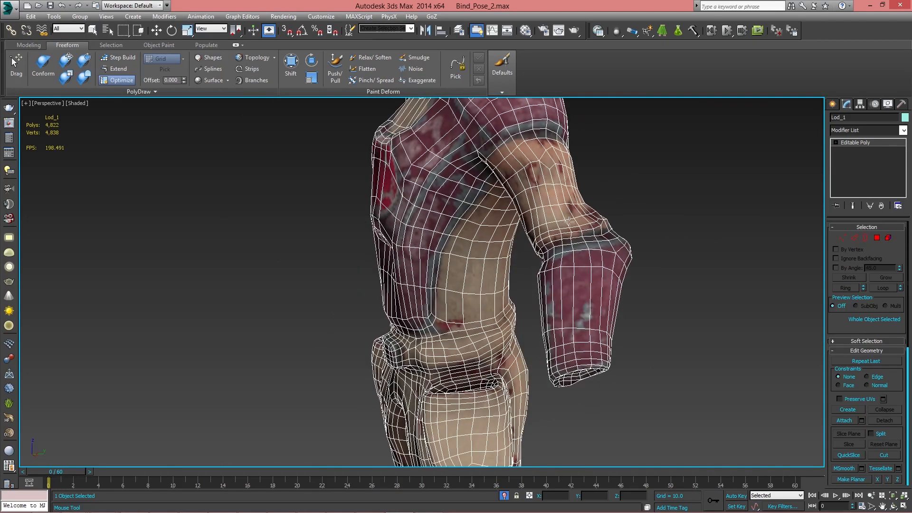
{"action": "middle_click_drag", "start_coordinate": [443, 223], "coordinate": [430, 364], "text": "alt"}
{"action": "middle_click_drag", "start_coordinate": [333, 280], "coordinate": [476, 321], "text": "alt"}
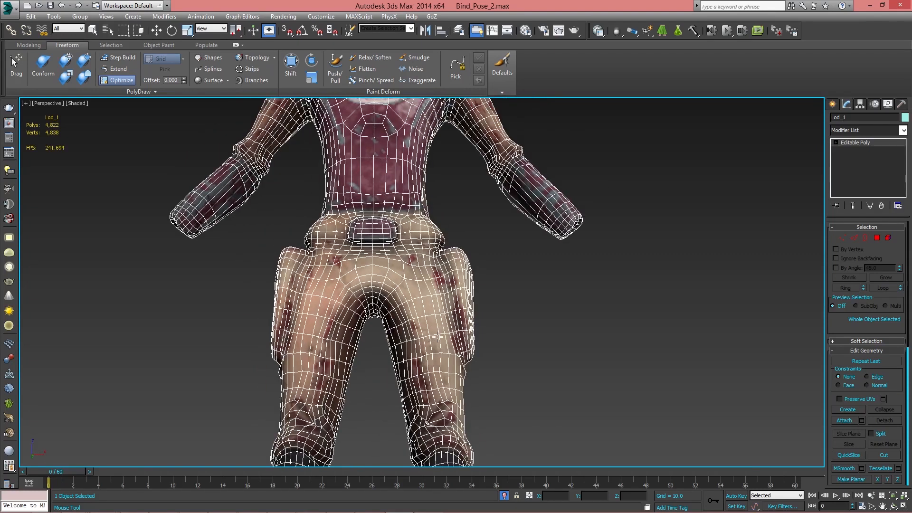
{"action": "left_click_drag", "start_coordinate": [438, 335], "coordinate": [421, 336]}
{"action": "left_click", "coordinate": [323, 337], "text": "ctrl+shift"}
- Remove horizontal edge loops from both dark lower legs, between the knees and the ankles, with Optimize
{"action": "middle_click_drag", "start_coordinate": [404, 345], "coordinate": [285, 366], "text": "alt"}
{"action": "middle_click_drag", "start_coordinate": [448, 290], "coordinate": [433, 261], "text": "alt"}
{"action": "scroll", "coordinate": [390, 263], "scroll_direction": "up", "scroll_amount": 3}
{"action": "scroll", "coordinate": [356, 233], "scroll_direction": "down", "scroll_amount": 2}
{"action": "scroll", "coordinate": [423, 332], "scroll_direction": "down", "scroll_amount": 3}
{"action": "scroll", "coordinate": [378, 279], "scroll_direction": "up", "scroll_amount": 4}
{"action": "scroll", "coordinate": [433, 261], "scroll_direction": "up", "scroll_amount": 3}
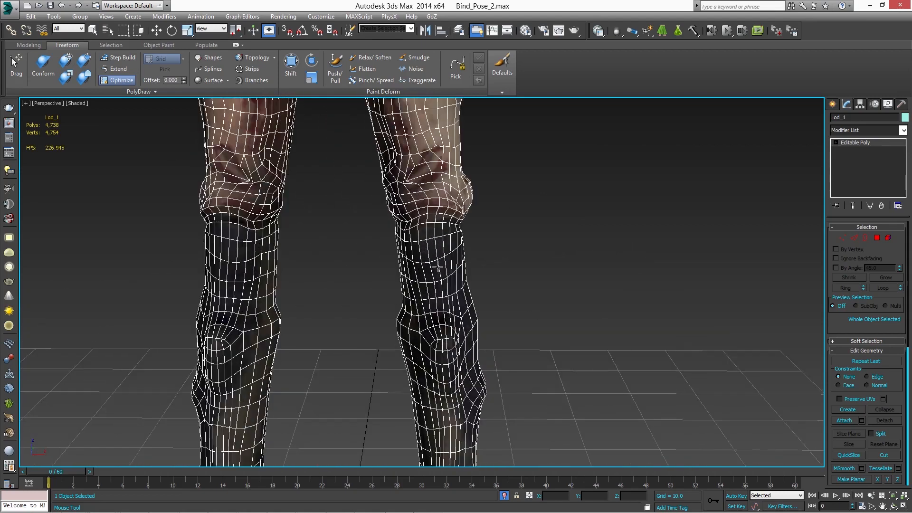
{"action": "left_click_drag", "start_coordinate": [430, 282], "coordinate": [430, 306]}
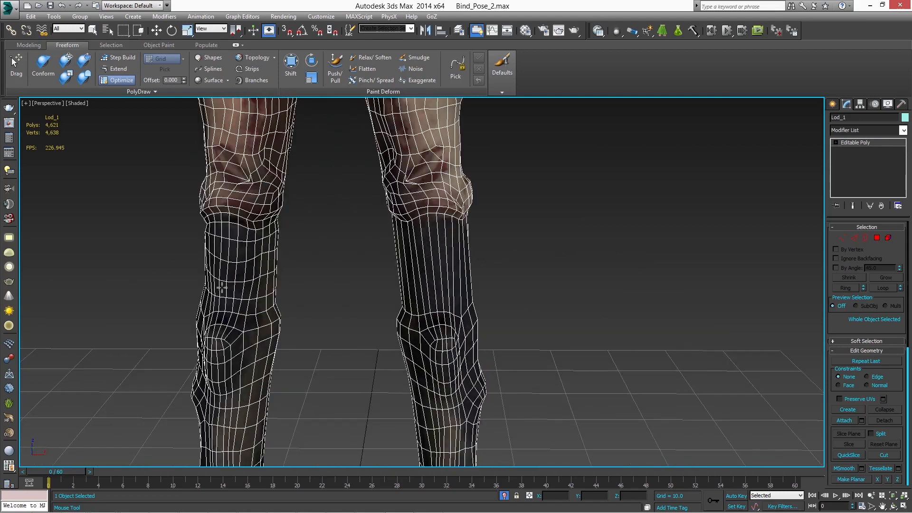
{"action": "left_click", "coordinate": [240, 284]}
{"action": "middle_click_drag", "start_coordinate": [242, 399], "coordinate": [263, 278]}
{"action": "left_click", "coordinate": [262, 310]}
{"action": "left_click", "coordinate": [442, 308]}
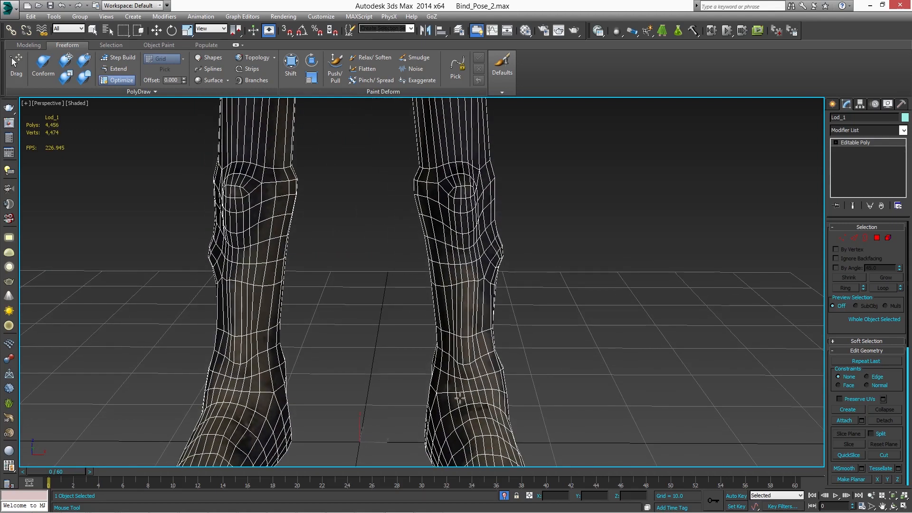
- Remove edge loops around both ankles and across the tops of both feet with Optimize
{"action": "left_click", "coordinate": [460, 403]}
{"action": "left_click", "coordinate": [250, 409]}
{"action": "middle_click_drag", "start_coordinate": [396, 393], "coordinate": [384, 280]}
{"action": "left_click", "coordinate": [478, 350]}
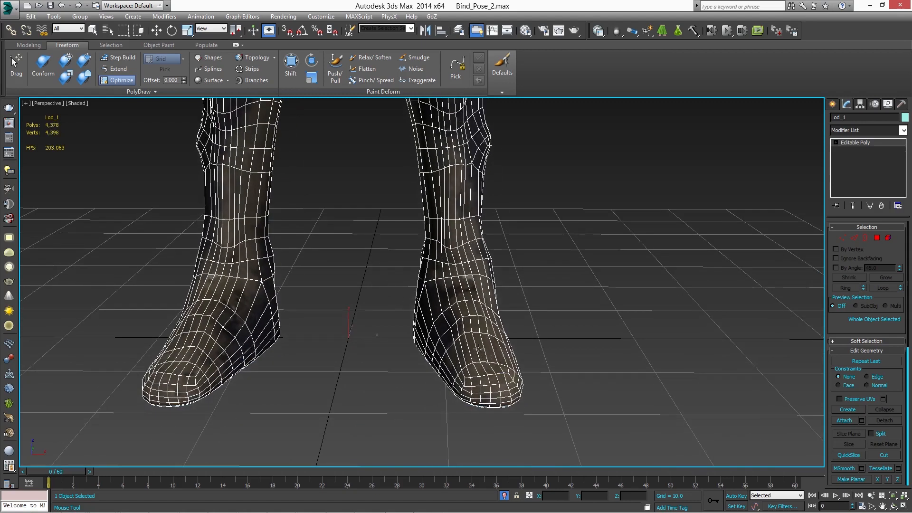
{"action": "left_click", "coordinate": [192, 348]}
- Remove edge loops running through the waist and belt buckle with Optimize
{"action": "middle_click_drag", "start_coordinate": [297, 275], "coordinate": [281, 439]}
{"action": "scroll", "coordinate": [281, 440], "scroll_direction": "down", "scroll_amount": 5}
{"action": "scroll", "coordinate": [324, 209], "scroll_direction": "up", "scroll_amount": 3}
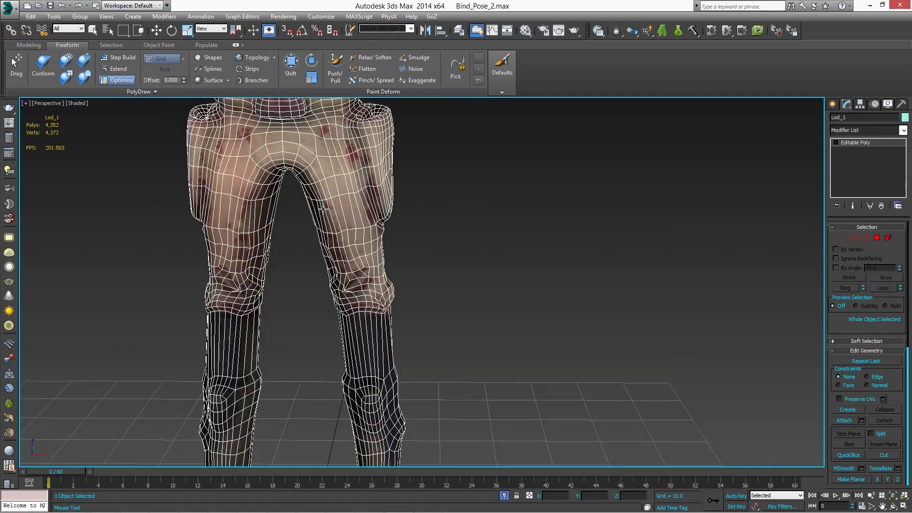
{"action": "middle_click_drag", "start_coordinate": [323, 209], "coordinate": [354, 281]}
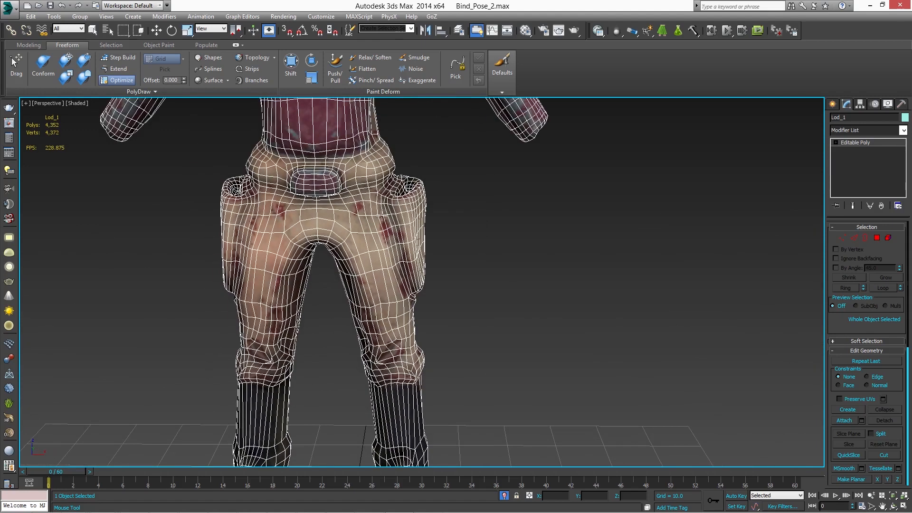
{"action": "left_click", "coordinate": [333, 166]}
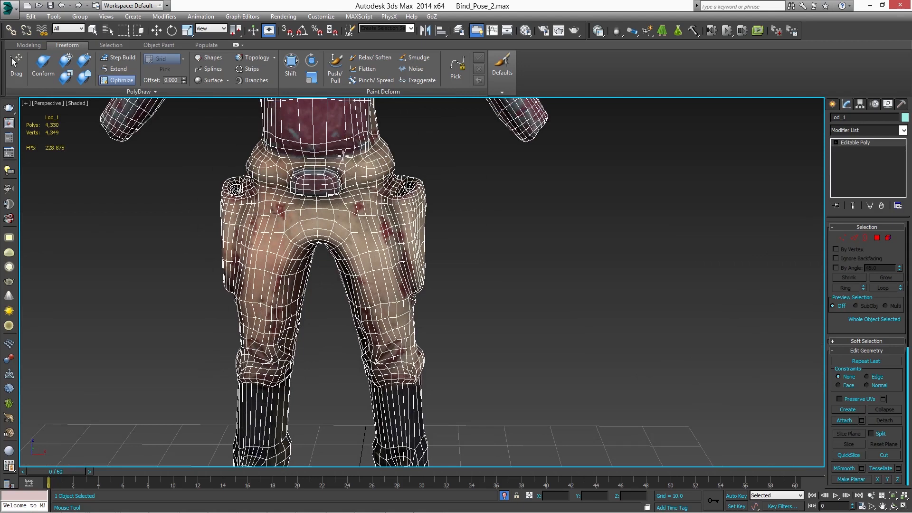
{"action": "left_click", "coordinate": [347, 152]}
{"action": "middle_click_drag", "start_coordinate": [348, 153], "coordinate": [394, 185]}
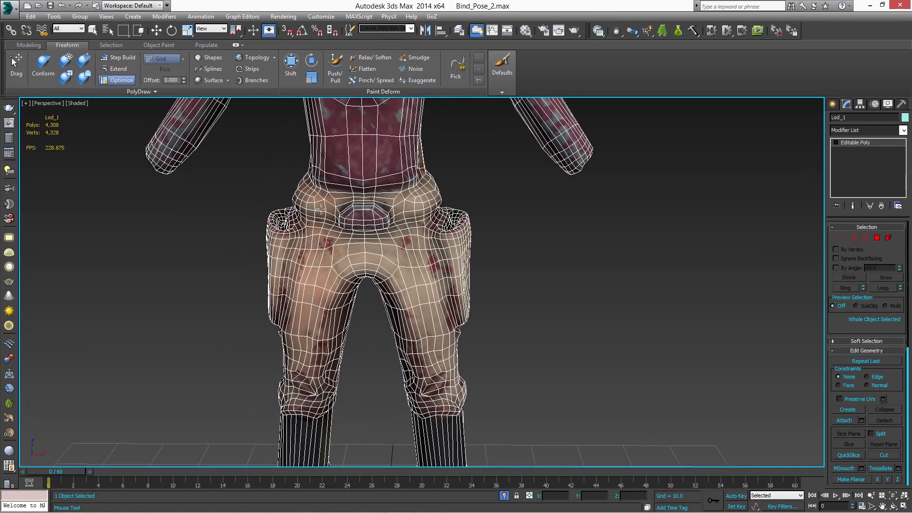
- Remove edge loops from the side pockets and outer hips on both sides with Optimize
{"action": "middle_click_drag", "start_coordinate": [321, 210], "coordinate": [379, 213], "text": "alt"}
{"action": "middle_click_drag", "start_coordinate": [322, 254], "coordinate": [289, 302], "text": "alt"}
{"action": "left_click", "coordinate": [327, 291], "text": "ctrl+shift"}
{"action": "left_click", "coordinate": [334, 290], "text": "ctrl+shift"}
{"action": "left_click", "coordinate": [456, 260], "text": "ctrl+shift"}
{"action": "left_click", "coordinate": [452, 260], "text": "ctrl+shift"}
{"action": "left_click", "coordinate": [461, 288], "text": "ctrl+shift"}
{"action": "middle_click_drag", "start_coordinate": [479, 312], "coordinate": [512, 274], "text": "alt"}
{"action": "left_click", "coordinate": [273, 250], "text": "ctrl+shift"}
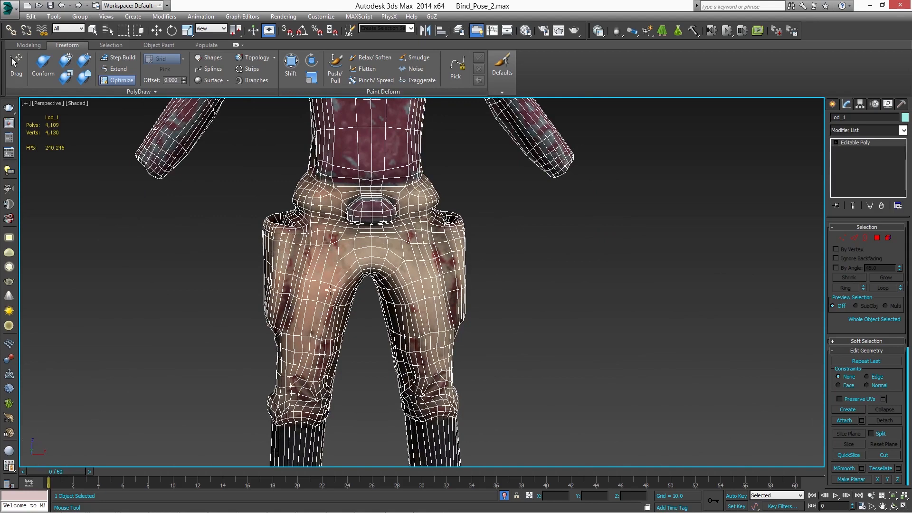
{"action": "middle_click_drag", "start_coordinate": [428, 294], "coordinate": [395, 295], "text": "alt"}
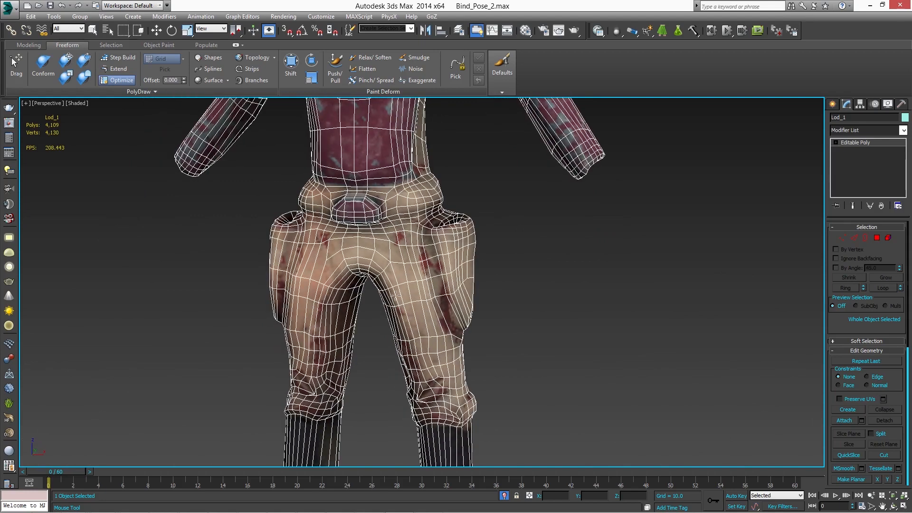
{"action": "left_click", "coordinate": [453, 252], "text": "ctrl+shift"}
- Leave Optimize for the Move tool and inspect the reduced body mesh from several angles
{"action": "middle_click_drag", "start_coordinate": [453, 253], "coordinate": [523, 266], "text": "alt"}
{"action": "scroll", "coordinate": [432, 315], "scroll_direction": "down", "scroll_amount": 10}
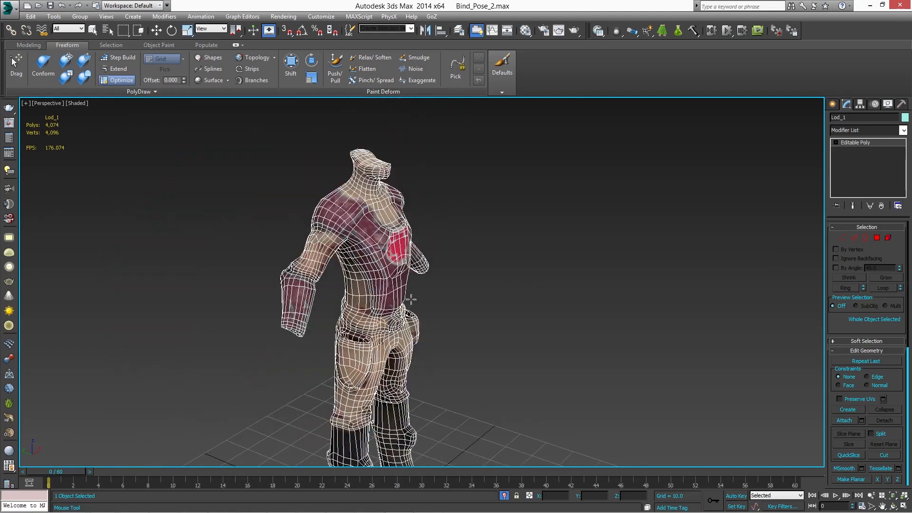
{"action": "middle_click_drag", "start_coordinate": [432, 316], "coordinate": [408, 215], "text": "alt"}
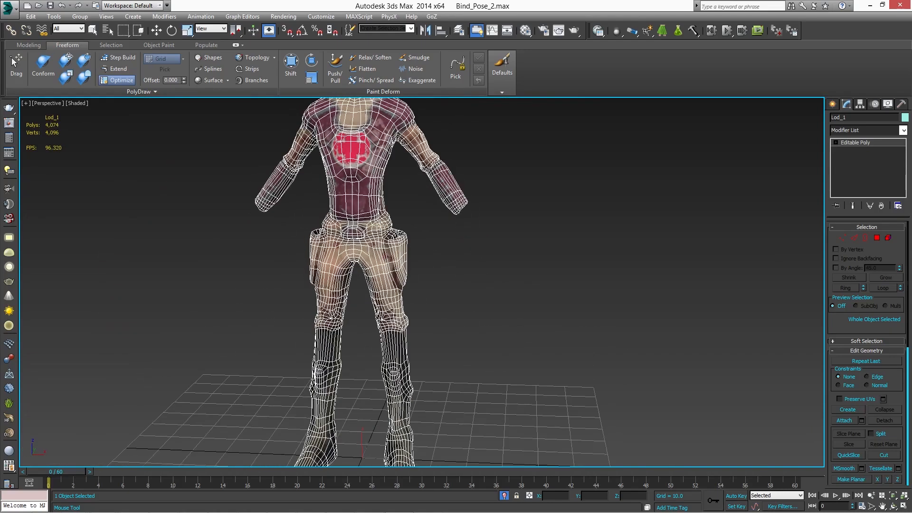
{"action": "middle_click_drag", "start_coordinate": [344, 210], "coordinate": [391, 254]}
{"action": "scroll", "coordinate": [446, 189], "scroll_direction": "up", "scroll_amount": 3}
{"action": "key", "text": "w"}
{"action": "middle_click_drag", "start_coordinate": [412, 220], "coordinate": [455, 196]}
{"action": "middle_click_drag", "start_coordinate": [495, 380], "coordinate": [470, 223], "text": "alt"}
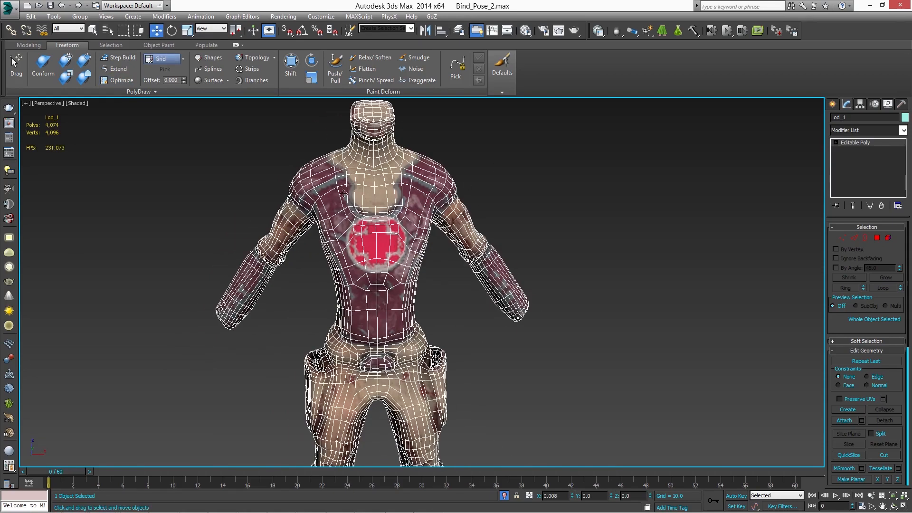
{"action": "middle_click_drag", "start_coordinate": [546, 198], "coordinate": [455, 259], "text": "alt"}
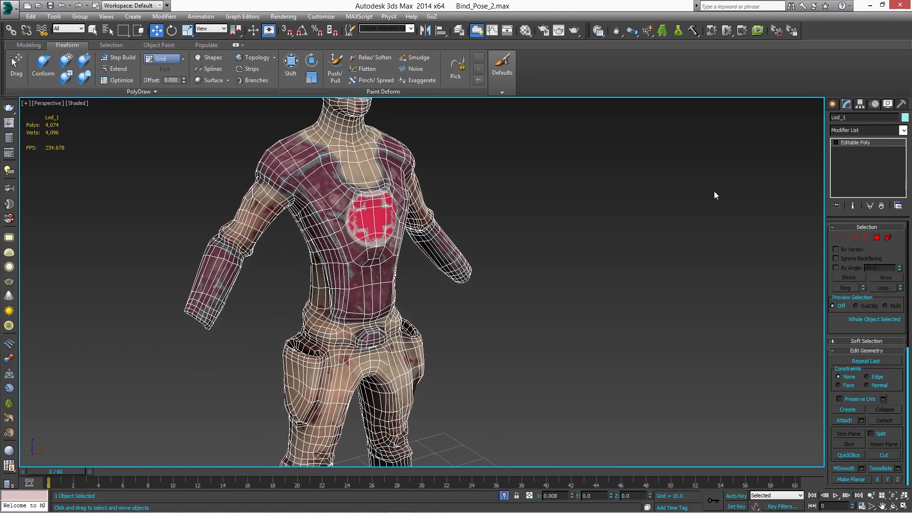
- Add a Skin Wrap modifier to Lod_1
{"action": "left_click", "coordinate": [903, 131]}
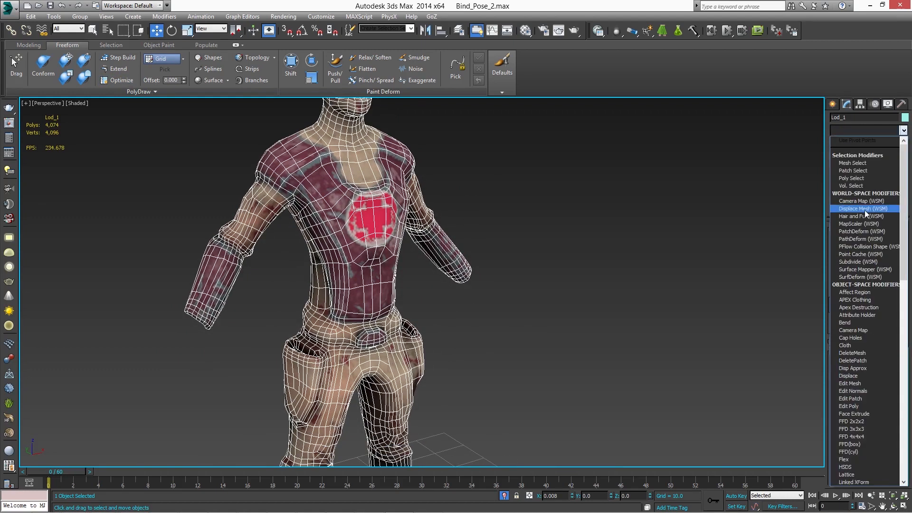
{"action": "type", "text": "skin"}
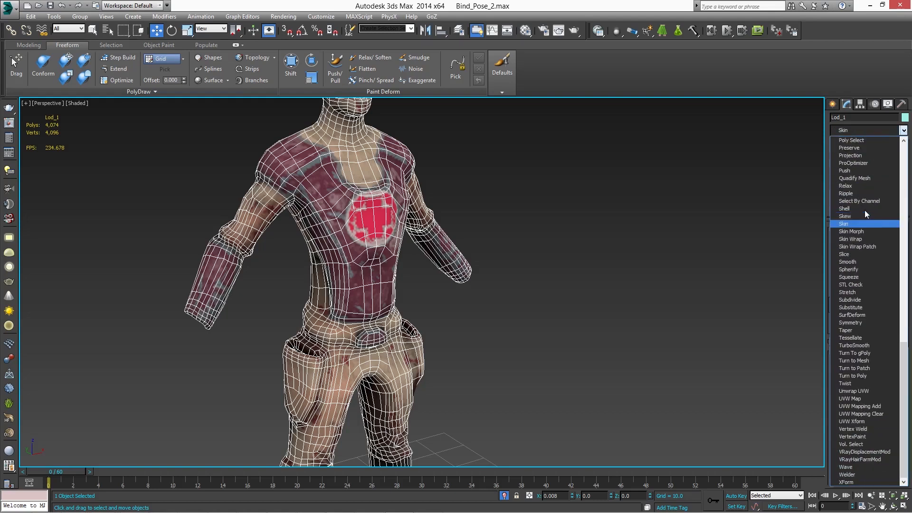
{"action": "key", "text": "Down"}
{"action": "key", "text": "Down"}
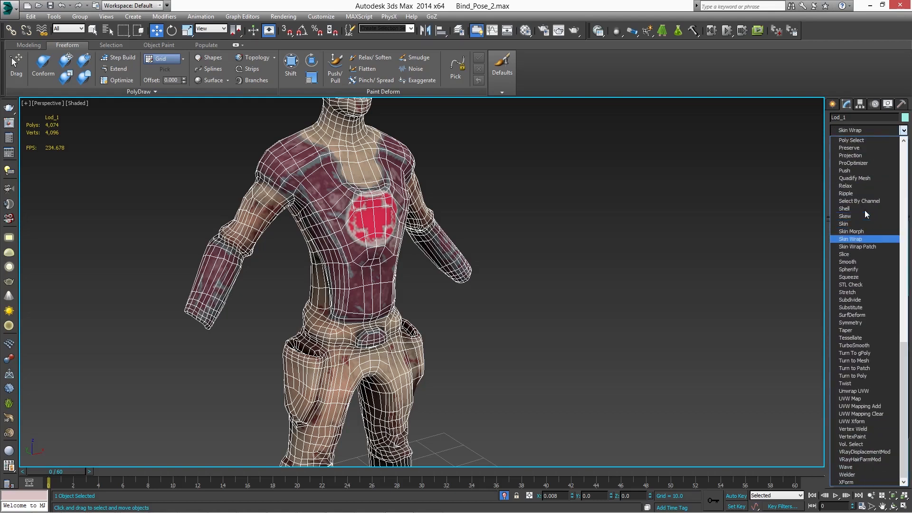
{"action": "key", "text": "Return"}
- End the isolation of Lod_1 to show the rest of the character and its rig
{"action": "right_click", "coordinate": [646, 247]}
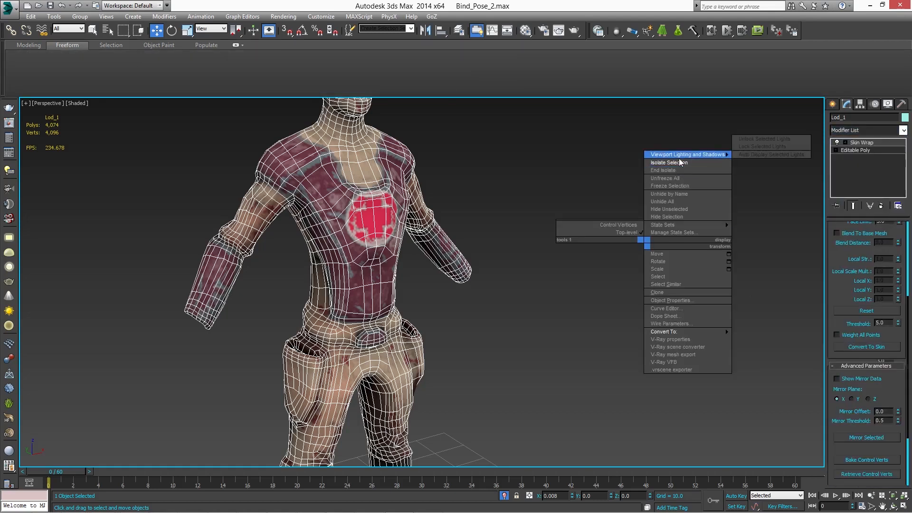
{"action": "left_click", "coordinate": [662, 174]}
{"action": "middle_click_drag", "start_coordinate": [661, 174], "coordinate": [682, 163]}
{"action": "middle_click_drag", "start_coordinate": [565, 203], "coordinate": [579, 179], "text": "alt"}
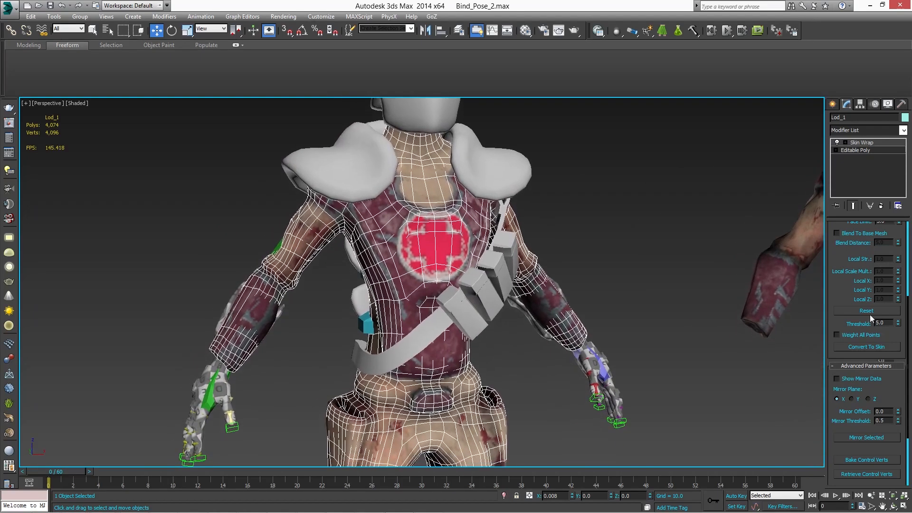
- Add the original body mesh, subtool2, as the control object in Lod_1's Skin Wrap, and leave the adding mode
{"action": "left_click_drag", "start_coordinate": [836, 262], "coordinate": [854, 465]}
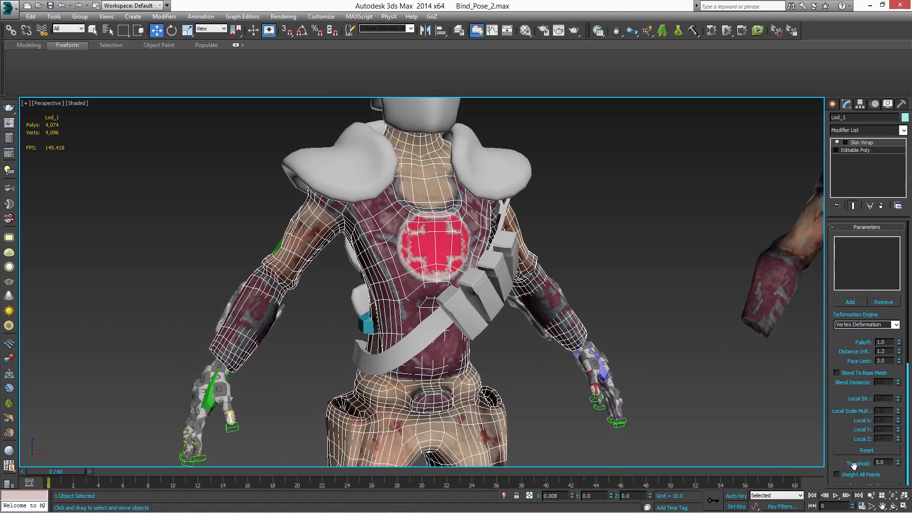
{"action": "middle_click_drag", "start_coordinate": [442, 256], "coordinate": [322, 200], "text": "alt"}
{"action": "middle_click_drag", "start_coordinate": [362, 229], "coordinate": [374, 184], "text": "alt"}
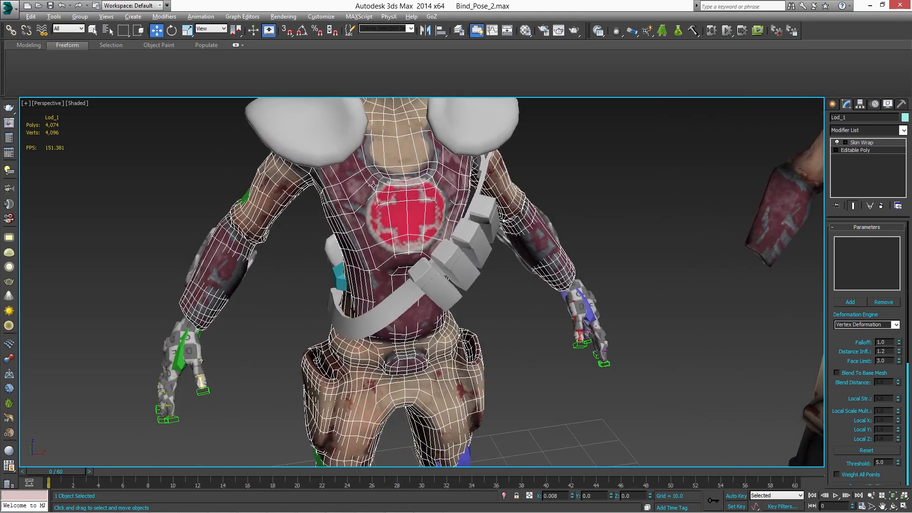
{"action": "scroll", "coordinate": [374, 184], "scroll_direction": "up", "scroll_amount": 5}
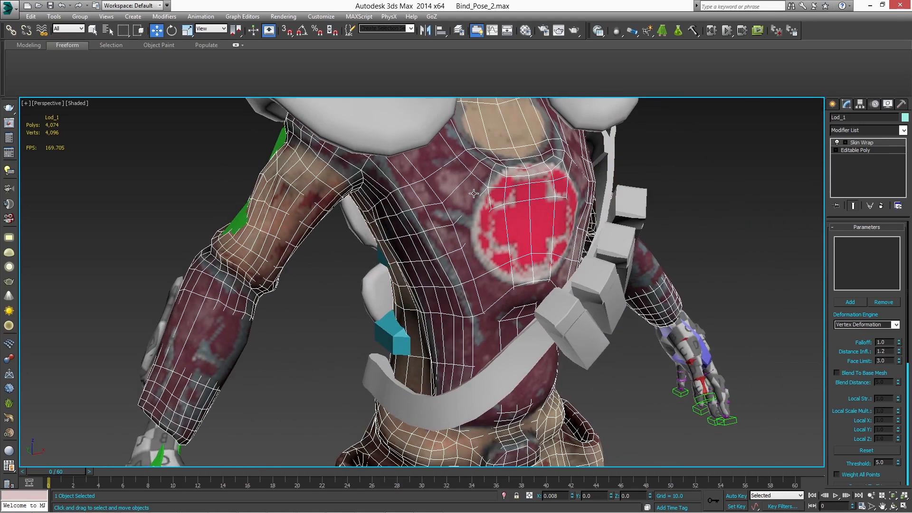
{"action": "left_click", "coordinate": [851, 303]}
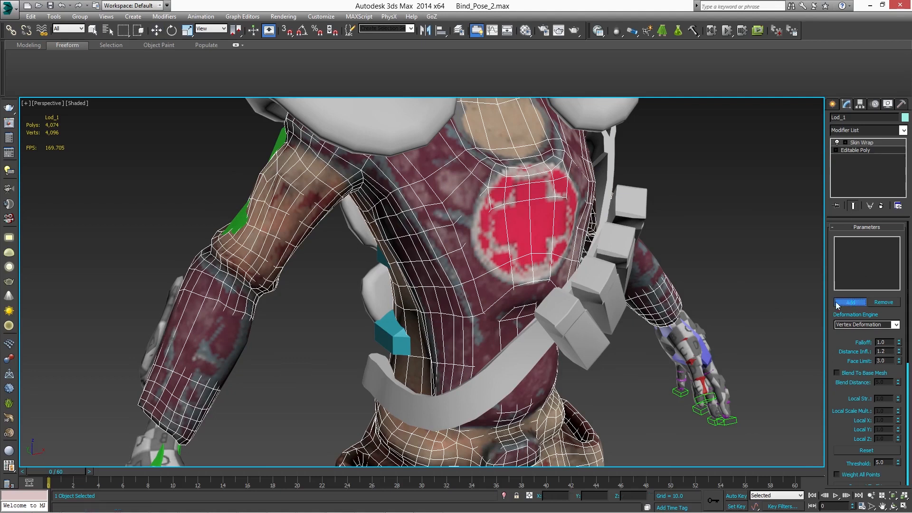
{"action": "middle_click_drag", "start_coordinate": [484, 140], "coordinate": [453, 159]}
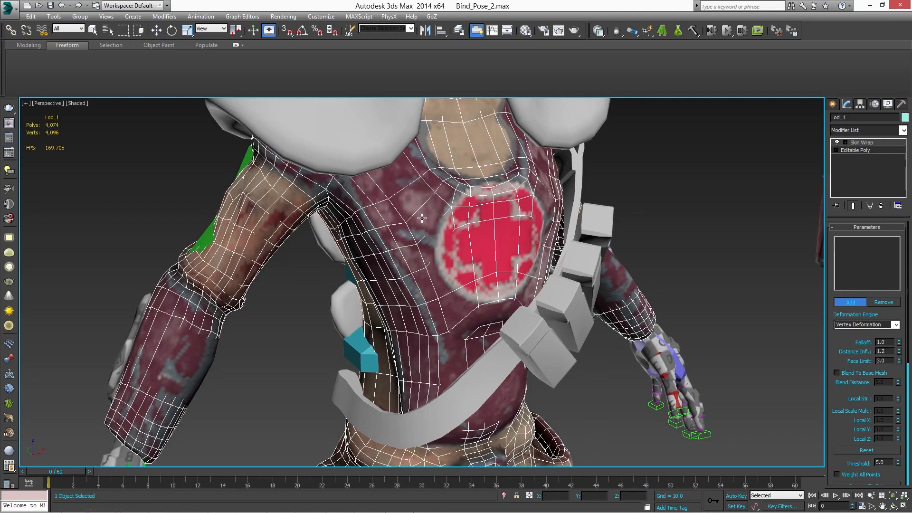
{"action": "left_click", "coordinate": [425, 217]}
{"action": "scroll", "coordinate": [507, 286], "scroll_direction": "down", "scroll_amount": 4}
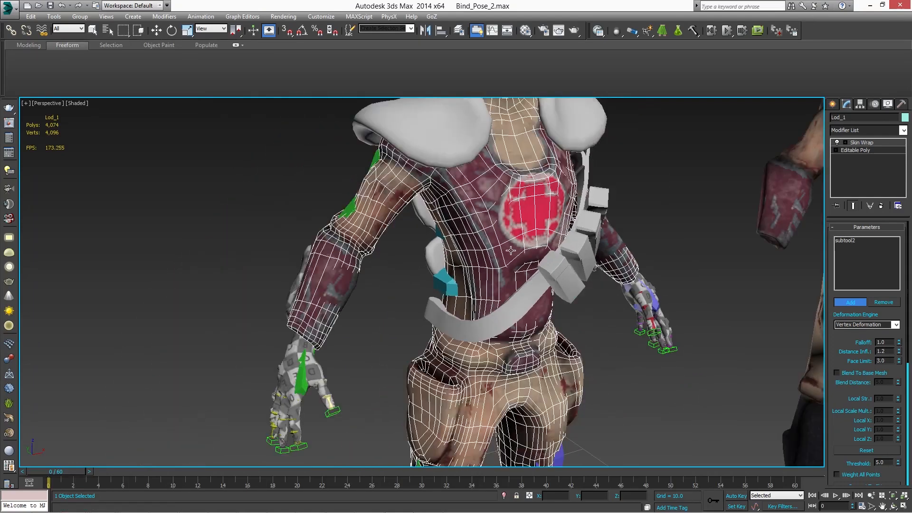
{"action": "middle_click_drag", "start_coordinate": [591, 202], "coordinate": [570, 207], "text": "alt"}
{"action": "middle_click_drag", "start_coordinate": [598, 179], "coordinate": [566, 181], "text": "alt"}
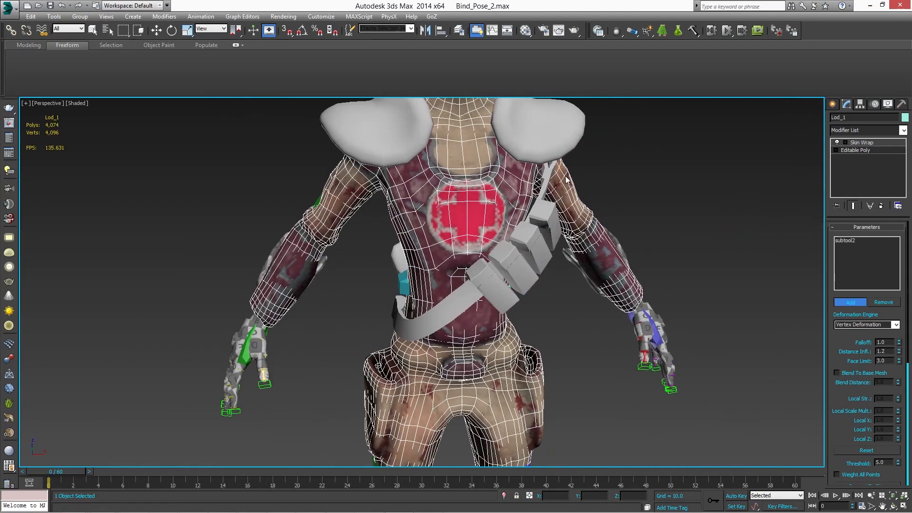
{"action": "right_click", "coordinate": [582, 120]}
{"action": "middle_click_drag", "start_coordinate": [366, 214], "coordinate": [415, 215], "text": "alt"}
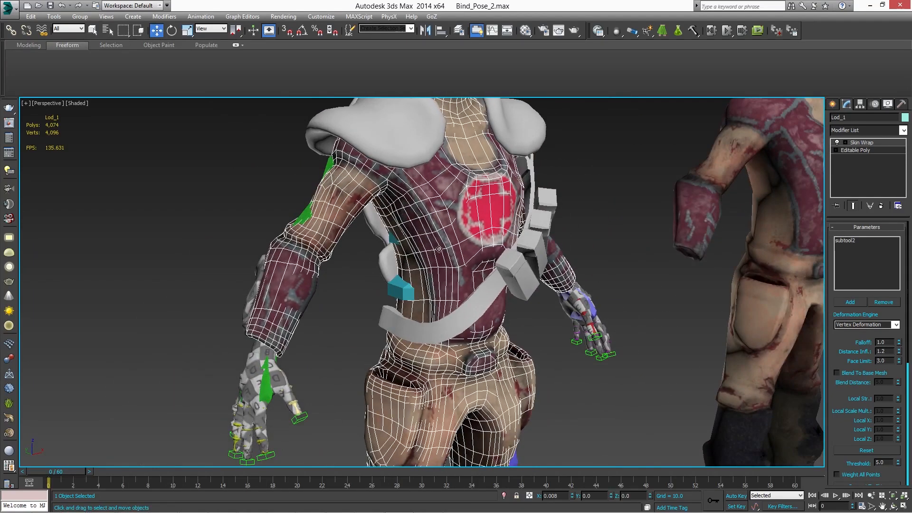
- Hide the original body mesh subtool2 and select the Lod_1 body
{"action": "left_click", "coordinate": [460, 210]}
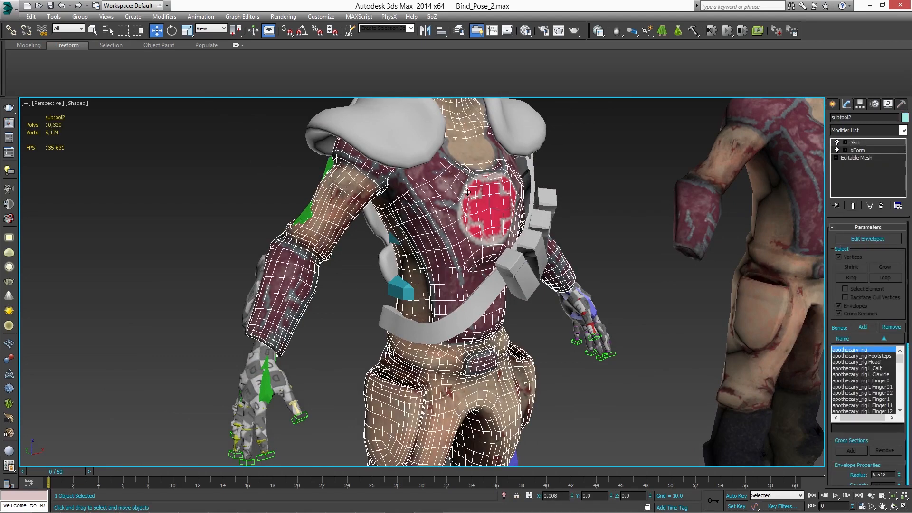
{"action": "middle_click_drag", "start_coordinate": [460, 210], "coordinate": [464, 210], "text": "alt"}
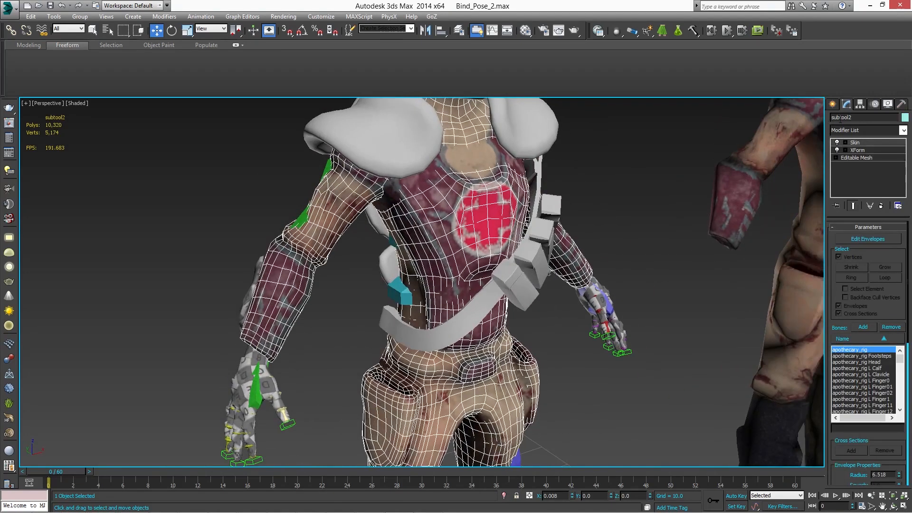
{"action": "right_click", "coordinate": [469, 210]}
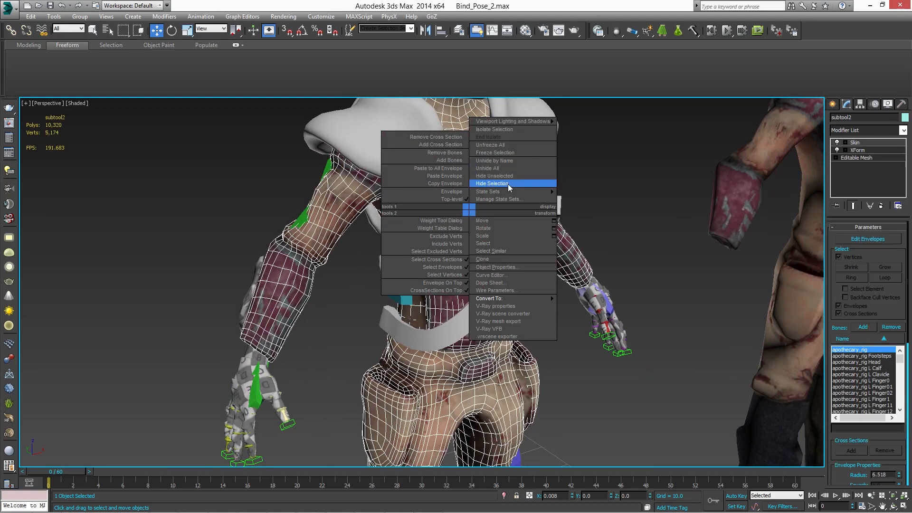
{"action": "left_click", "coordinate": [509, 185]}
{"action": "left_click", "coordinate": [462, 217]}
{"action": "middle_click_drag", "start_coordinate": [462, 218], "coordinate": [384, 211], "text": "alt"}
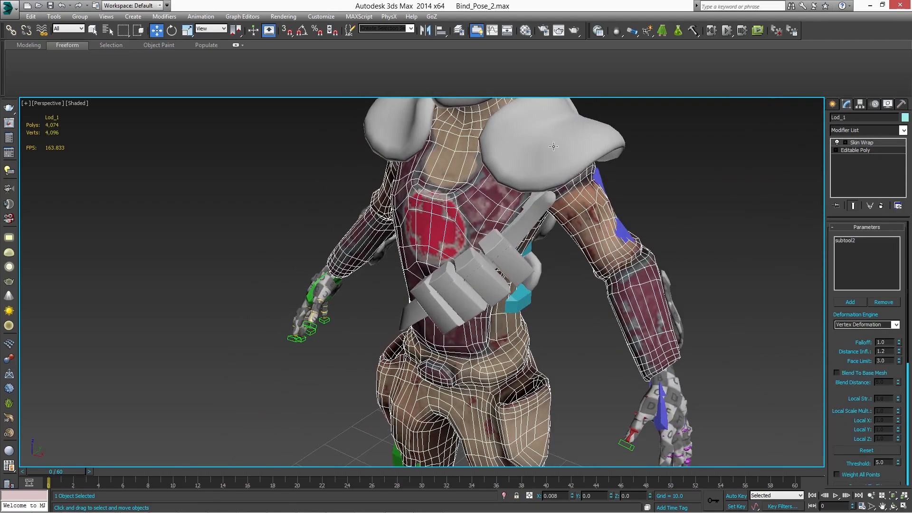
- Test the wrapped skinning by moving the rig's right hand in different directions, undoing each move
{"action": "middle_click_drag", "start_coordinate": [553, 146], "coordinate": [466, 254], "text": "alt"}
{"action": "left_click", "coordinate": [274, 366]}
{"action": "mouse_move", "coordinate": [274, 366]}
{"action": "middle_mouse_down", "text": "alt"}
{"action": "mouse_move", "coordinate": [293, 364]}
{"action": "mouse_move", "coordinate": [263, 354]}
{"action": "middle_mouse_up", "text": "alt"}
{"action": "left_click_drag", "start_coordinate": [257, 321], "coordinate": [300, 172]}
{"action": "middle_click_drag", "start_coordinate": [299, 172], "coordinate": [244, 257], "text": "alt"}
{"action": "middle_click_drag", "start_coordinate": [311, 196], "coordinate": [309, 169], "text": "alt"}
{"action": "key", "text": "ctrl+z"}
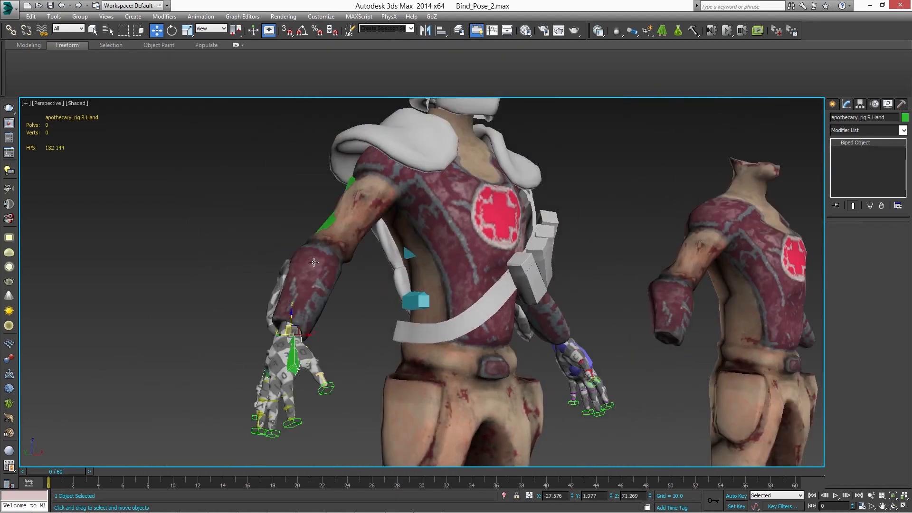
{"action": "left_click_drag", "start_coordinate": [290, 314], "coordinate": [423, 226]}
{"action": "key", "text": "ctrl+z"}
- Select the ProOptimizer-reduced body copy beside the character and examine its triangulated mesh
{"action": "left_click", "coordinate": [431, 223]}
{"action": "middle_click_drag", "start_coordinate": [431, 223], "coordinate": [453, 209], "text": "alt"}
{"action": "scroll", "coordinate": [422, 270], "scroll_direction": "down", "scroll_amount": 5}
{"action": "left_click", "coordinate": [518, 259]}
{"action": "middle_click_drag", "start_coordinate": [517, 259], "coordinate": [452, 262]}
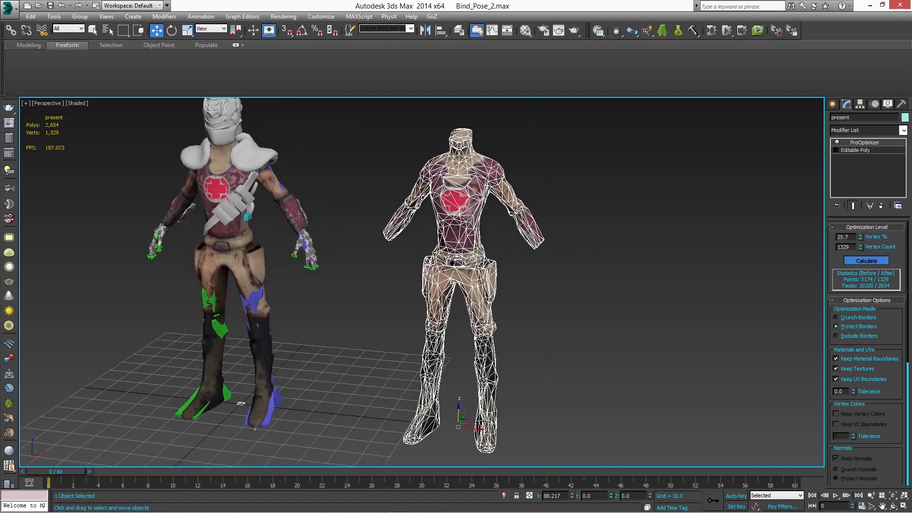
{"action": "scroll", "coordinate": [498, 230], "scroll_direction": "up", "scroll_amount": 5}
{"action": "middle_click_drag", "start_coordinate": [498, 230], "coordinate": [547, 210]}
{"action": "scroll", "coordinate": [531, 342], "scroll_direction": "down", "scroll_amount": 5}
{"action": "scroll", "coordinate": [505, 215], "scroll_direction": "down", "scroll_amount": 3}
{"action": "left_click_drag", "start_coordinate": [596, 195], "coordinate": [598, 203]}
{"action": "key", "text": "ctrl+z"}
{"action": "middle_click_drag", "start_coordinate": [615, 232], "coordinate": [594, 208], "text": "alt"}
{"action": "scroll", "coordinate": [526, 204], "scroll_direction": "up", "scroll_amount": 5}
{"action": "middle_click_drag", "start_coordinate": [684, 199], "coordinate": [422, 255]}
{"action": "middle_click_drag", "start_coordinate": [265, 281], "coordinate": [495, 249]}
- Reselect Lod_1 and examine its wireframe on the torso, arms and legs from several angles
{"action": "left_click", "coordinate": [270, 216]}
{"action": "middle_click_drag", "start_coordinate": [270, 217], "coordinate": [419, 224]}
{"action": "mouse_move", "coordinate": [414, 233]}
{"action": "middle_mouse_down", "text": "alt"}
{"action": "mouse_move", "coordinate": [454, 267]}
{"action": "mouse_move", "coordinate": [439, 280]}
{"action": "mouse_move", "coordinate": [413, 241]}
{"action": "middle_mouse_up", "text": "alt"}
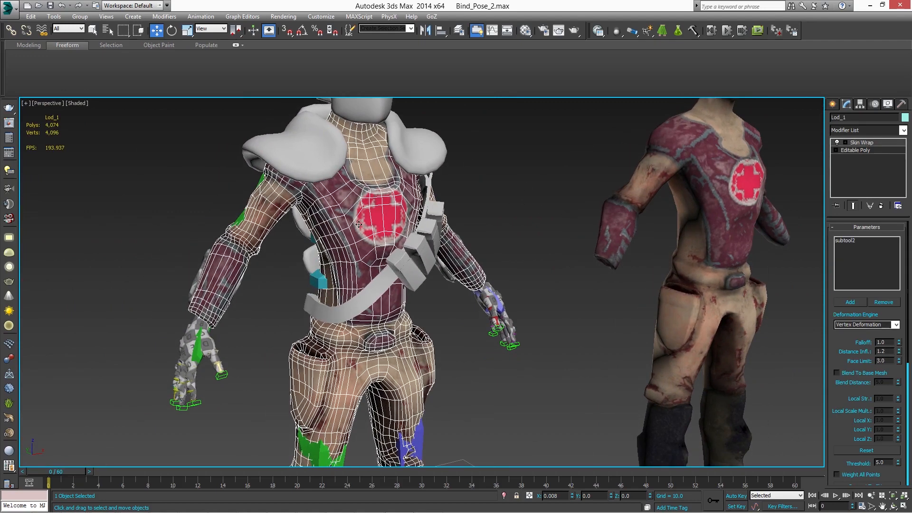
{"action": "middle_click_drag", "start_coordinate": [416, 188], "coordinate": [361, 281], "text": "alt"}
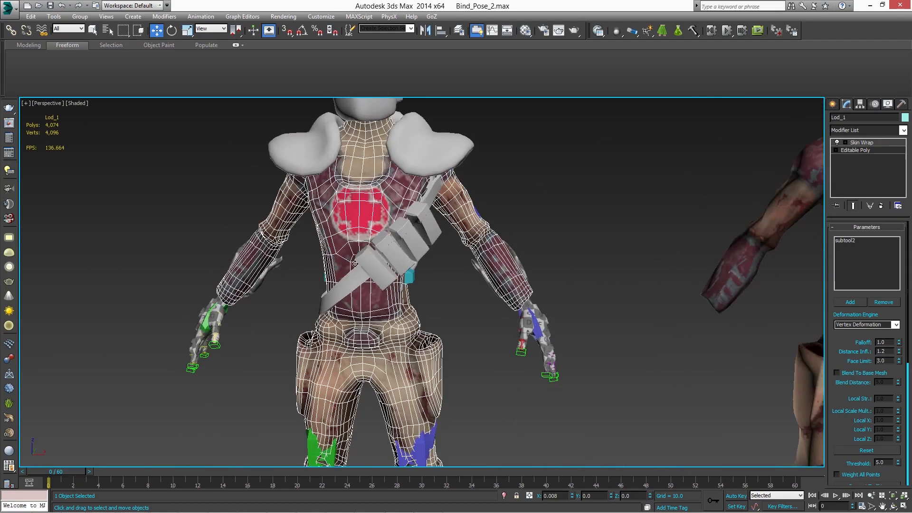
{"action": "middle_click_drag", "start_coordinate": [404, 418], "coordinate": [429, 308]}
{"action": "scroll", "coordinate": [399, 247], "scroll_direction": "down", "scroll_amount": 5}
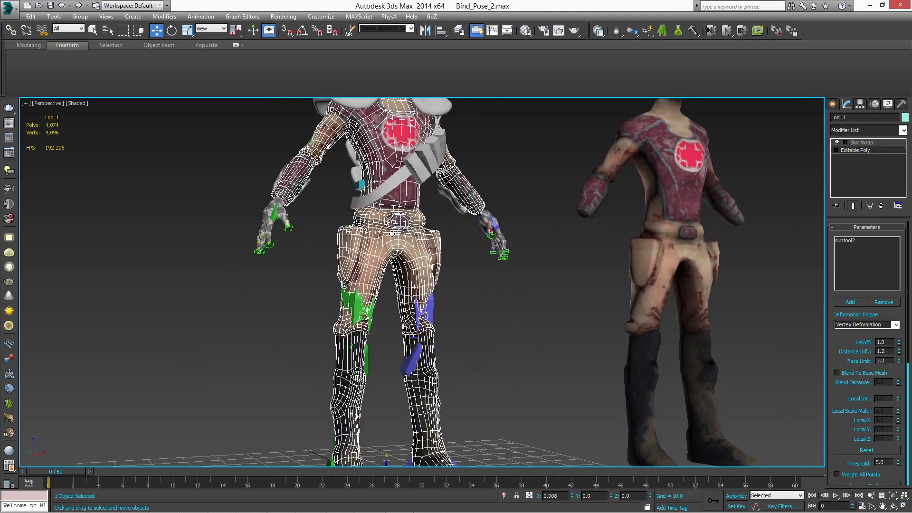
{"action": "middle_click_drag", "start_coordinate": [391, 234], "coordinate": [427, 229], "text": "alt"}
{"action": "middle_click_drag", "start_coordinate": [427, 229], "coordinate": [434, 277]}
{"action": "middle_click_drag", "start_coordinate": [454, 237], "coordinate": [469, 209], "text": "alt"}
{"action": "scroll", "coordinate": [428, 200], "scroll_direction": "up", "scroll_amount": 3}
{"action": "middle_click_drag", "start_coordinate": [530, 178], "coordinate": [564, 187]}
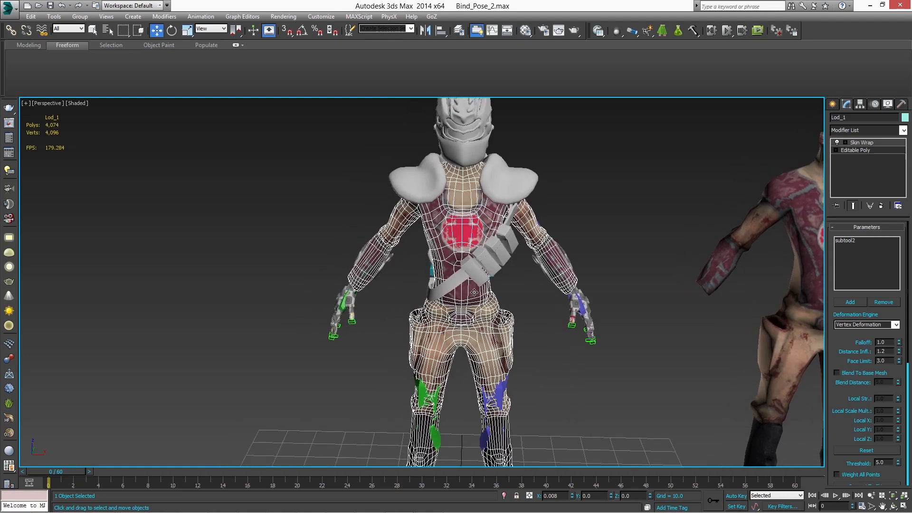
{"action": "scroll", "coordinate": [473, 279], "scroll_direction": "up", "scroll_amount": 2}
{"action": "middle_click_drag", "start_coordinate": [490, 220], "coordinate": [422, 246]}
{"action": "left_click", "coordinate": [529, 212]}
{"action": "left_click", "coordinate": [358, 256]}
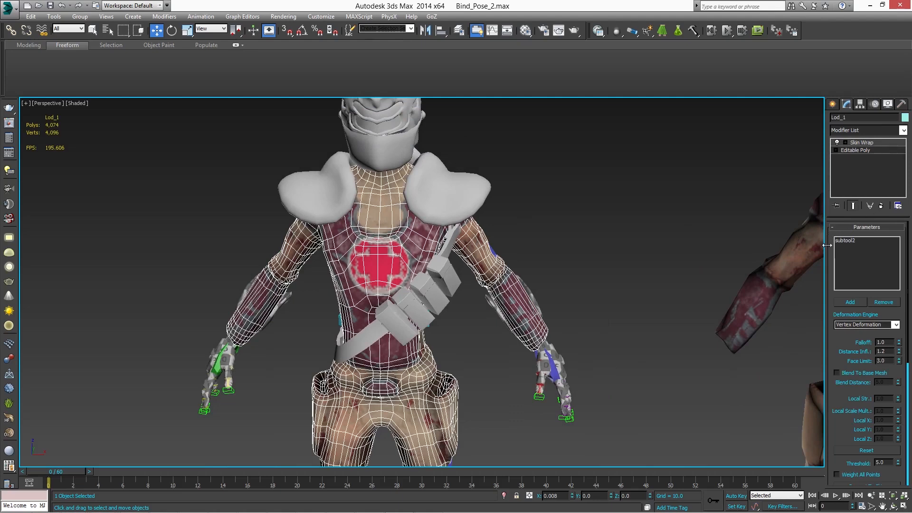
- Convert Lod_1's Skin Wrap to a Skin modifier
{"action": "left_click_drag", "start_coordinate": [832, 245], "coordinate": [839, 173]}
{"action": "scroll", "coordinate": [833, 250], "scroll_direction": "down", "scroll_amount": 5}
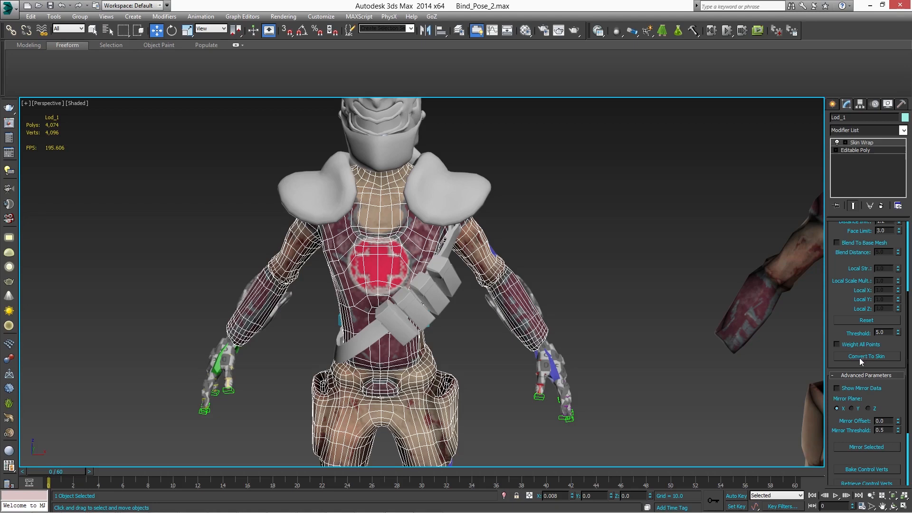
{"action": "left_click", "coordinate": [865, 358]}
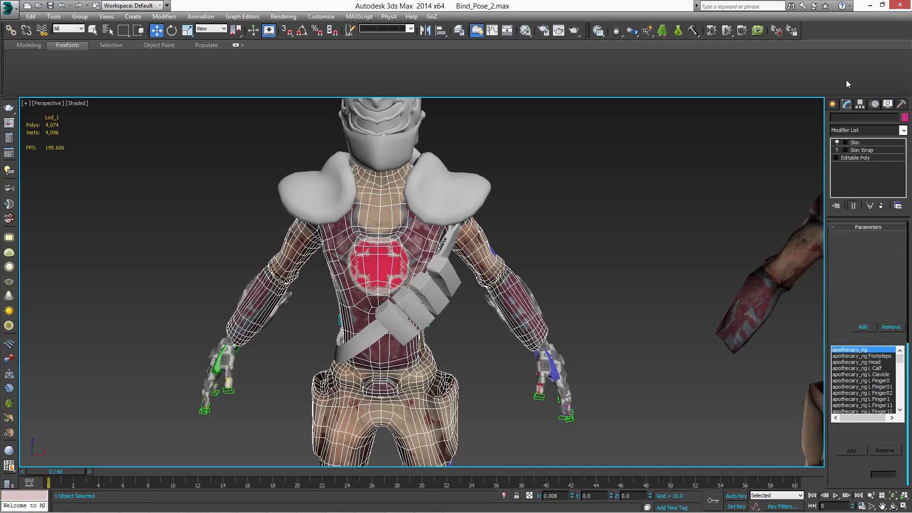
- Examine the skinned Lod_1 character beside the ProOptimizer-reduced body copy from several angles
{"action": "middle_click_drag", "start_coordinate": [565, 273], "coordinate": [561, 275]}
{"action": "scroll", "coordinate": [540, 271], "scroll_direction": "down", "scroll_amount": 5}
{"action": "middle_click_drag", "start_coordinate": [513, 238], "coordinate": [496, 235]}
{"action": "middle_click_drag", "start_coordinate": [526, 277], "coordinate": [423, 247], "text": "alt"}
{"action": "scroll", "coordinate": [423, 247], "scroll_direction": "up", "scroll_amount": 4}
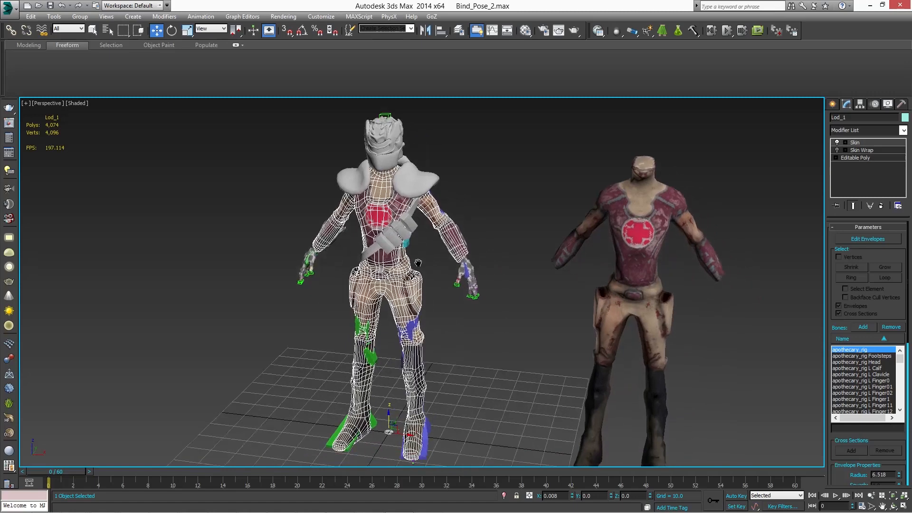
{"action": "middle_click_drag", "start_coordinate": [430, 206], "coordinate": [444, 238], "text": "alt"}
{"action": "scroll", "coordinate": [447, 273], "scroll_direction": "down", "scroll_amount": 3}
{"action": "mouse_move", "coordinate": [447, 273]}
{"action": "middle_mouse_down", "text": "alt"}
{"action": "mouse_move", "coordinate": [458, 266]}
{"action": "mouse_move", "coordinate": [435, 278]}
{"action": "middle_mouse_up", "text": "alt"}
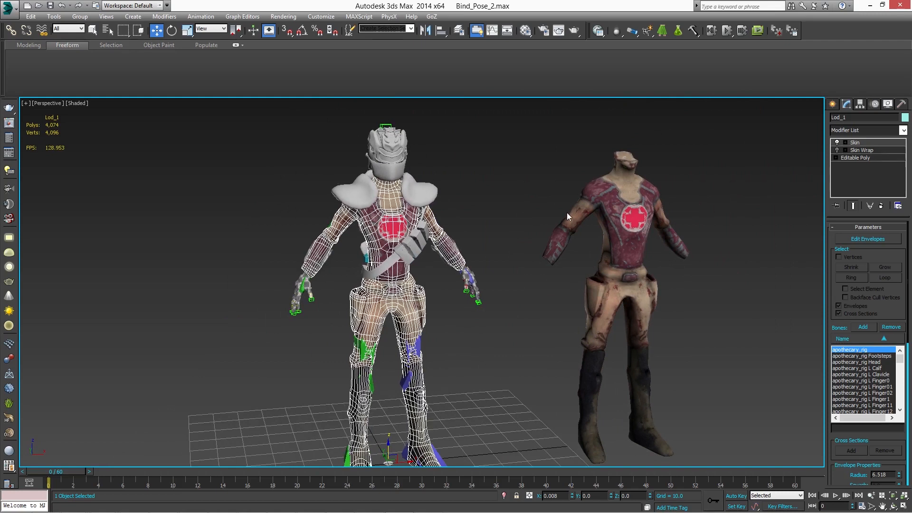
{"action": "scroll", "coordinate": [489, 263], "scroll_direction": "up", "scroll_amount": 3}
{"action": "middle_click_drag", "start_coordinate": [448, 223], "coordinate": [769, 187], "text": "alt"}
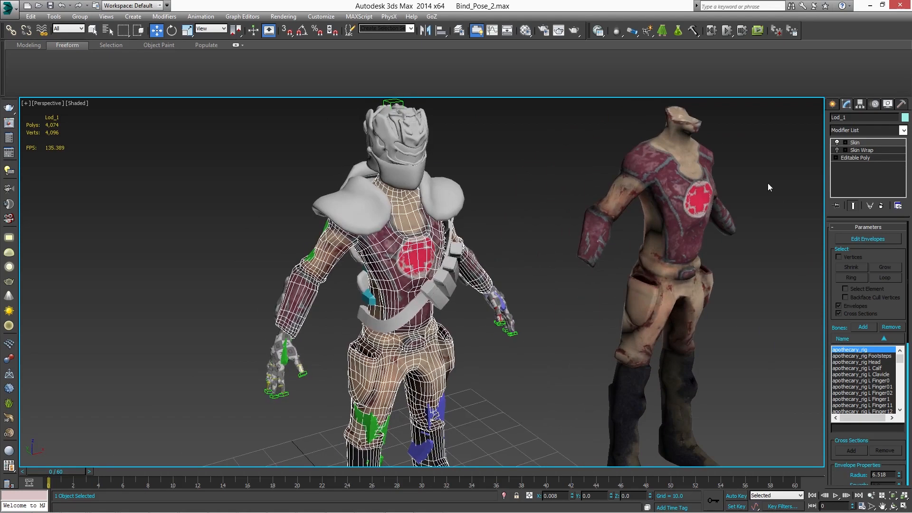